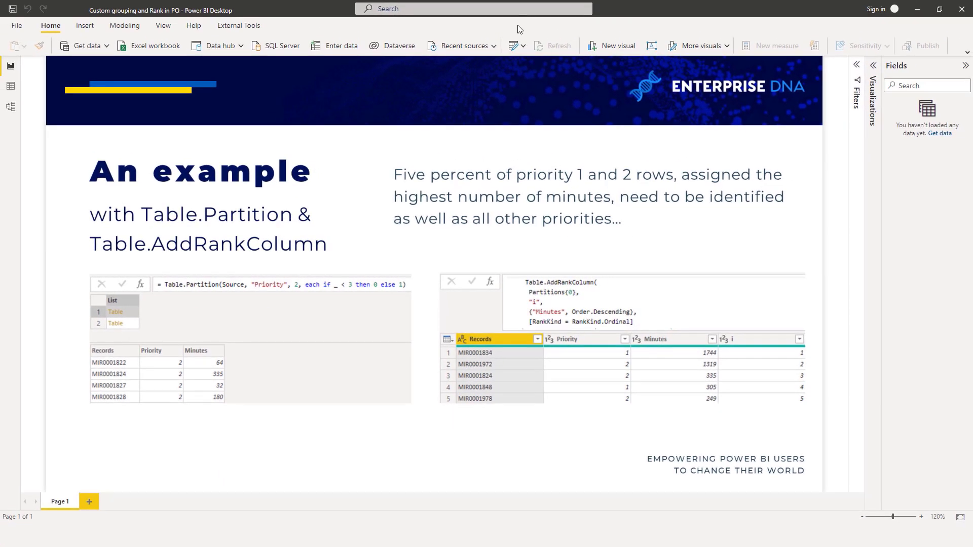
Step: Load the report's Records, Priority and Minutes data into Power Query Editor with Transform data
left_click(514, 46)
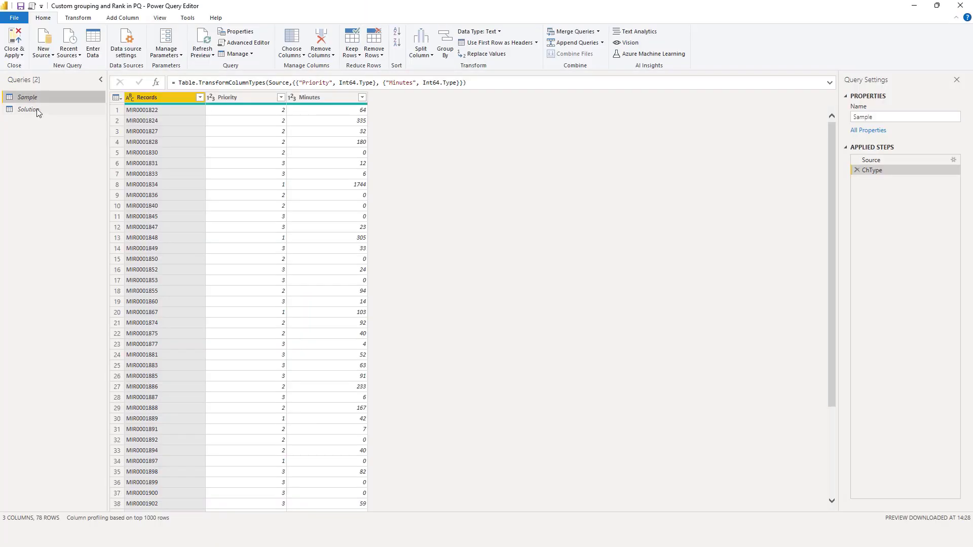
Step: Select the Solution query and bring up its let Source = Sample code in the Advanced Editor
left_click(37, 110)
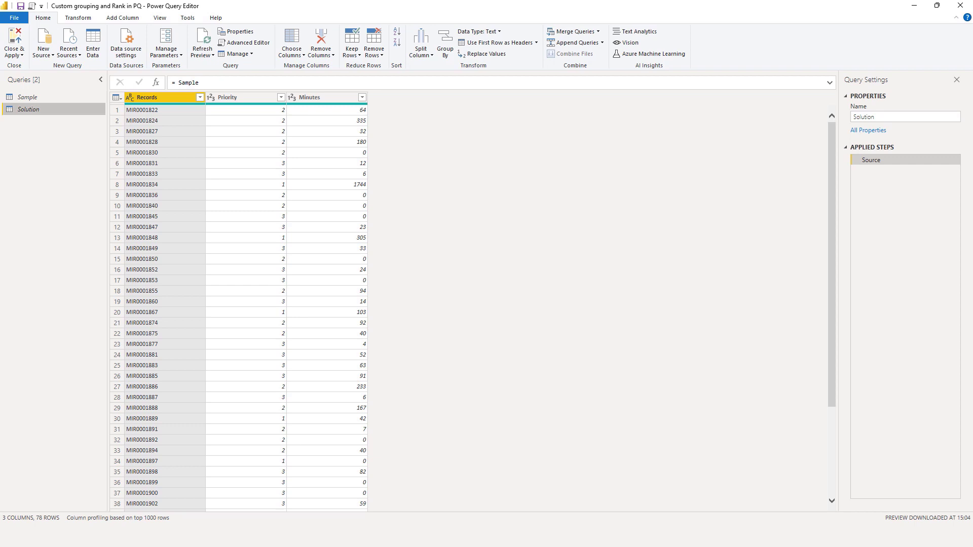
left_click(245, 43)
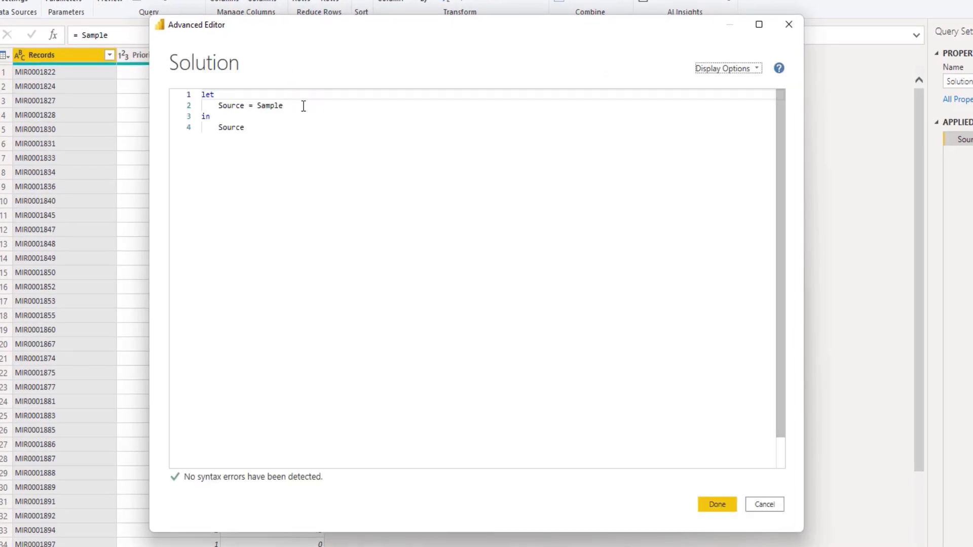
Step: Add a Partitions line: Table.Partition( Source, "Priority", using autocomplete for the function and Source
left_click(315, 114)
type(",")
key("Return")
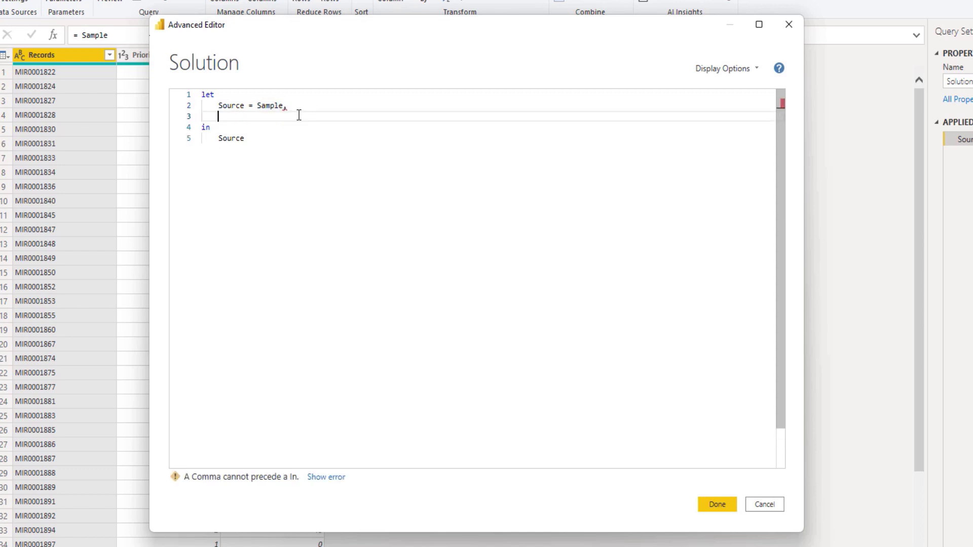
type("Partit")
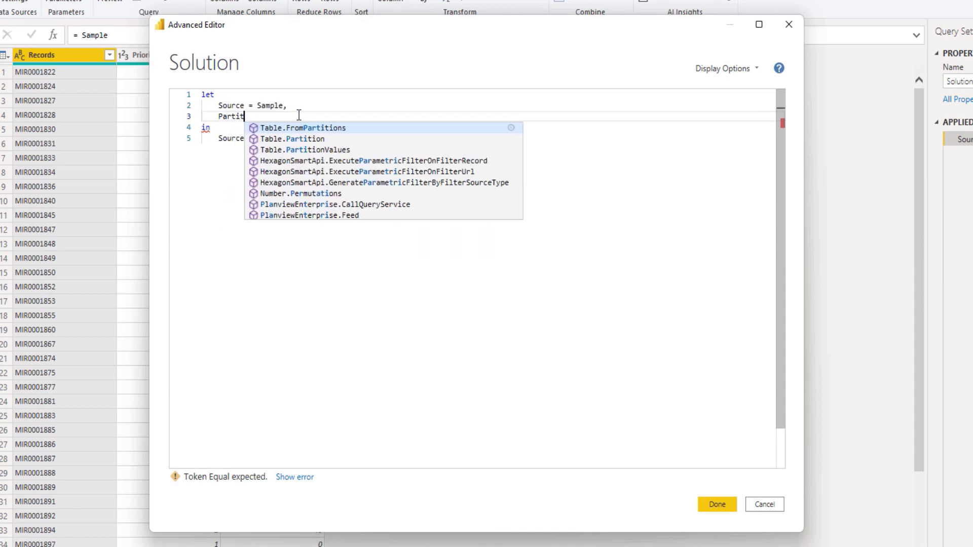
type("ions = ")
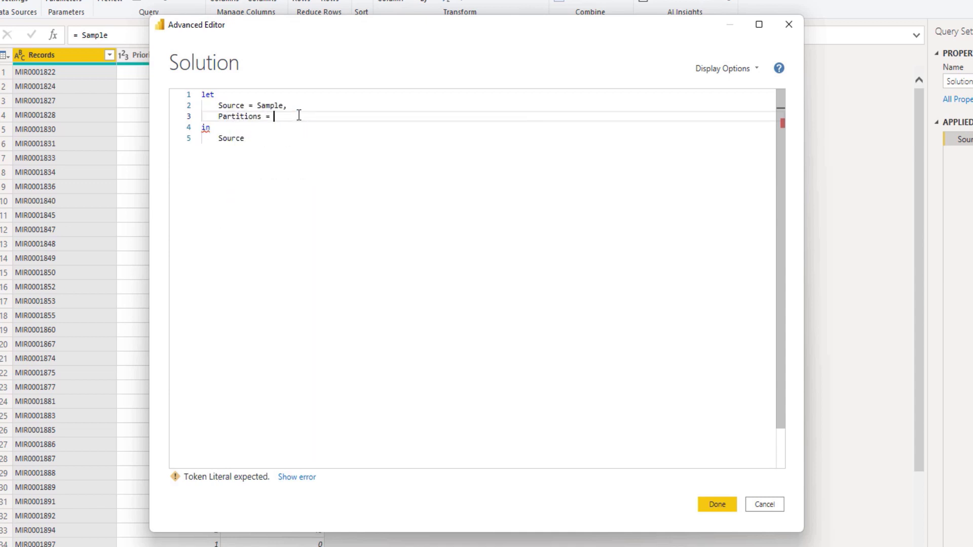
type("t")
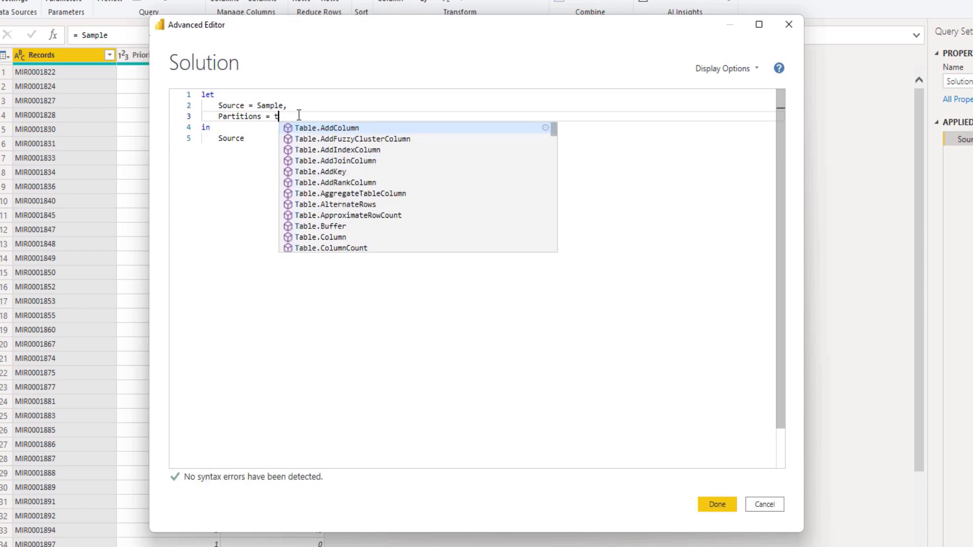
type("p")
key("Down")
key("Down")
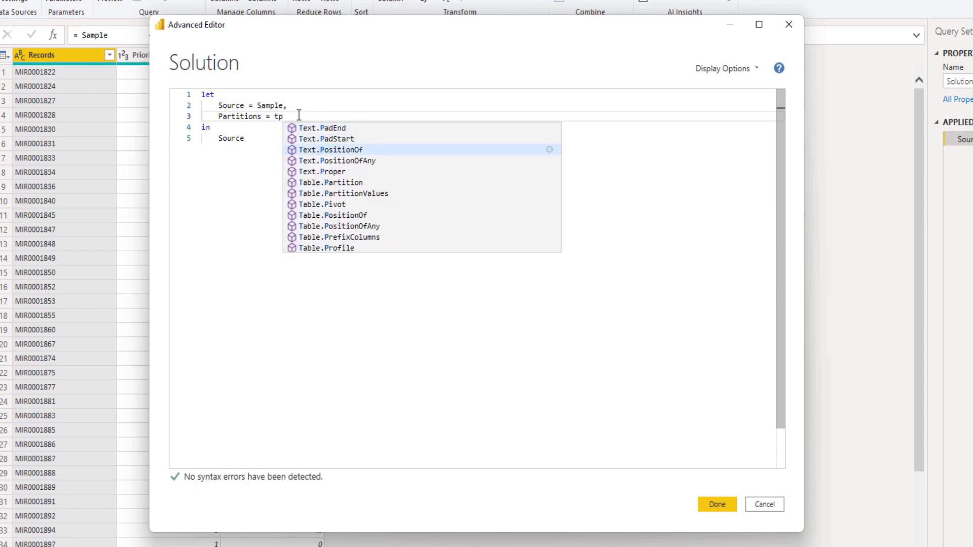
key("Down")
key("Down")
key("Down")
key("Tab")
type("(")
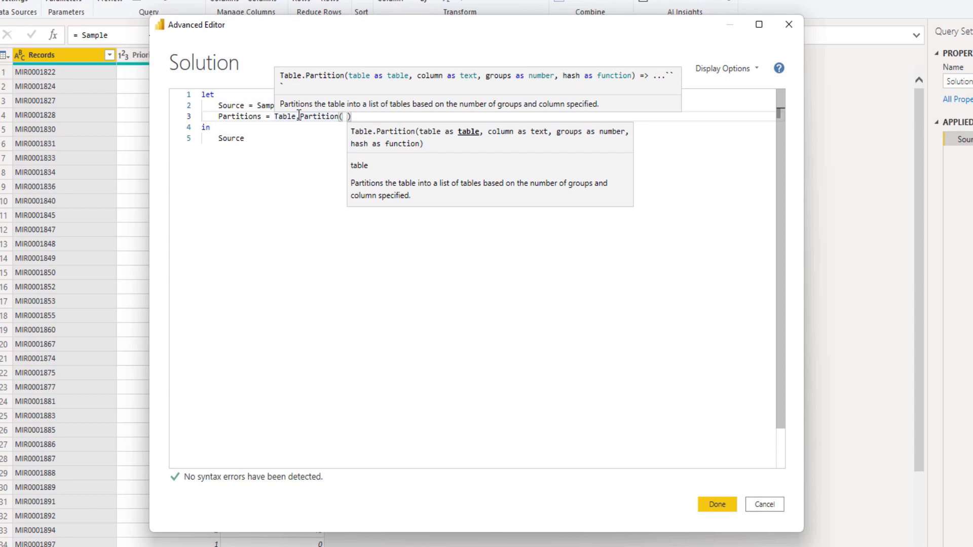
type("Sou")
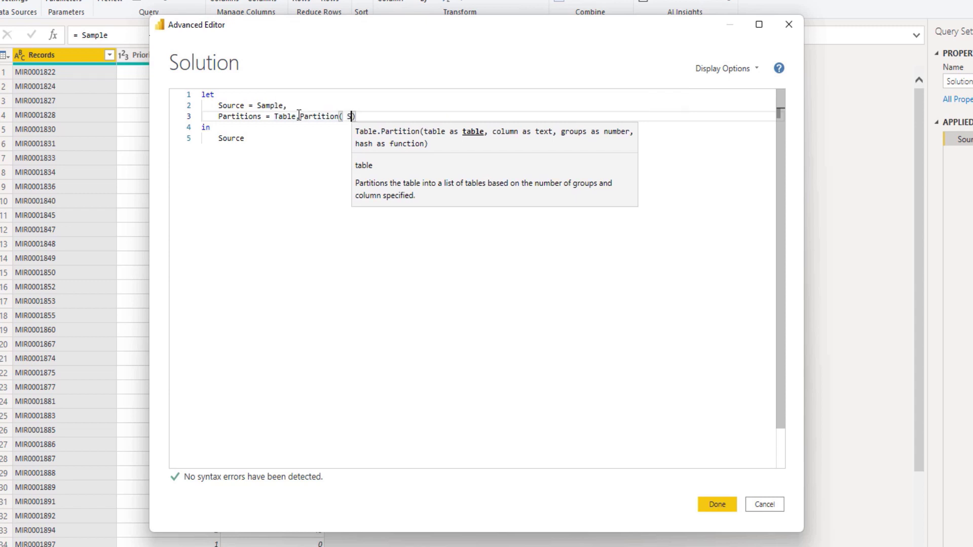
key("Tab")
type(",")
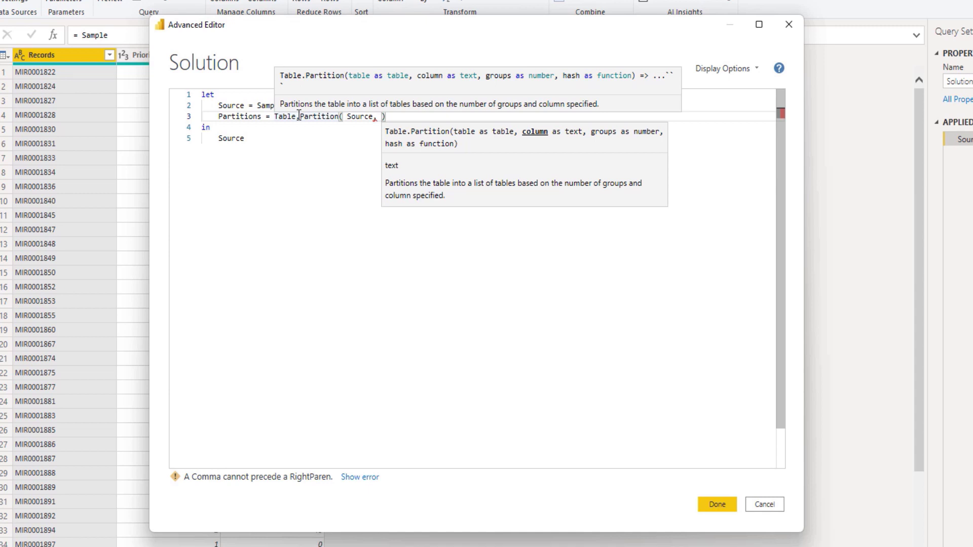
type("\"\"")
type("Priori")
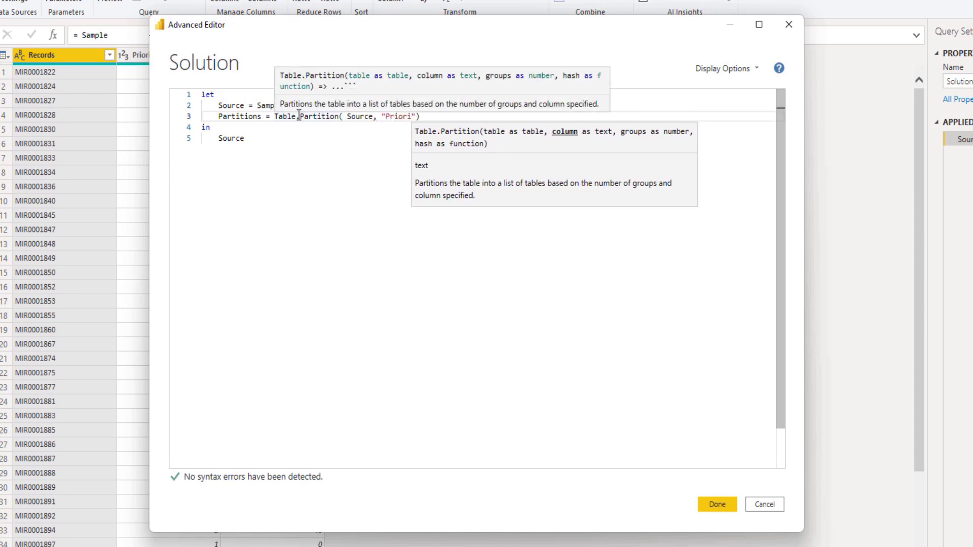
type("ty")
key("Right")
Step: Finish Table.Partition with 2 groups and each if _ <3 then 0 else 1
type(",")
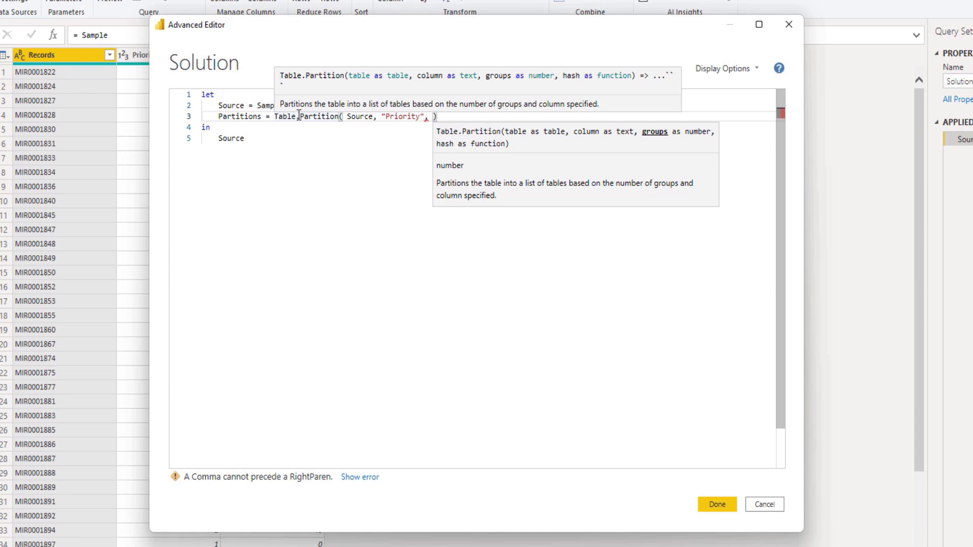
type("2,")
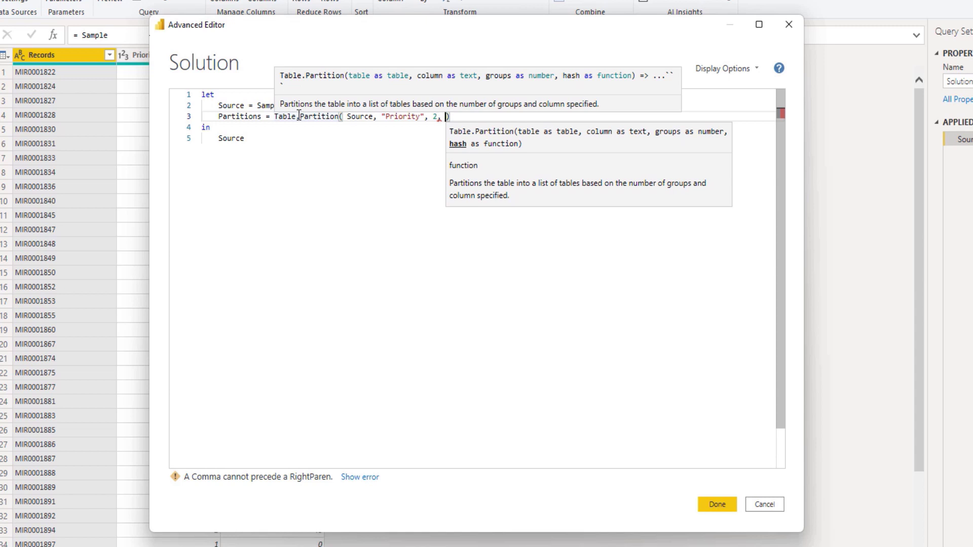
type("if _")
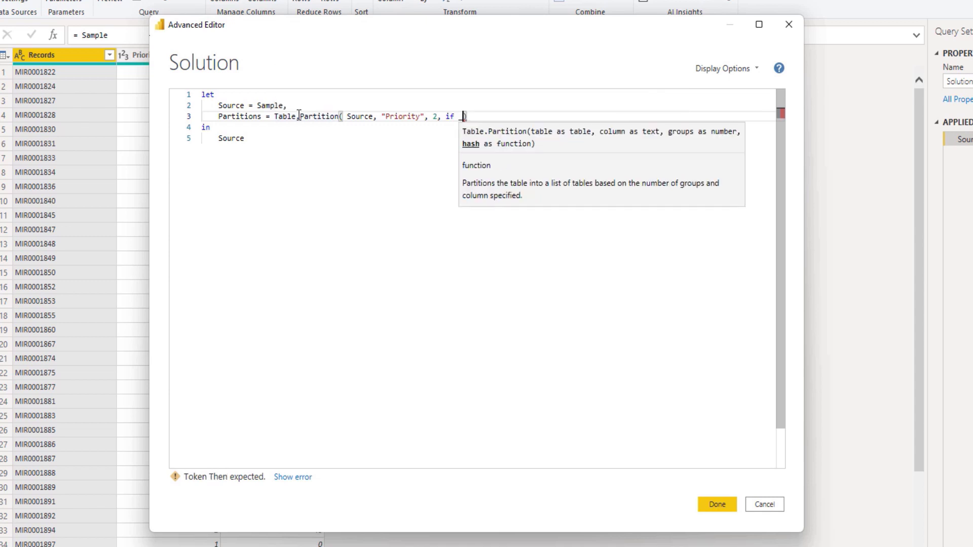
key("BackSpace")
key("BackSpace")
key("BackSpace")
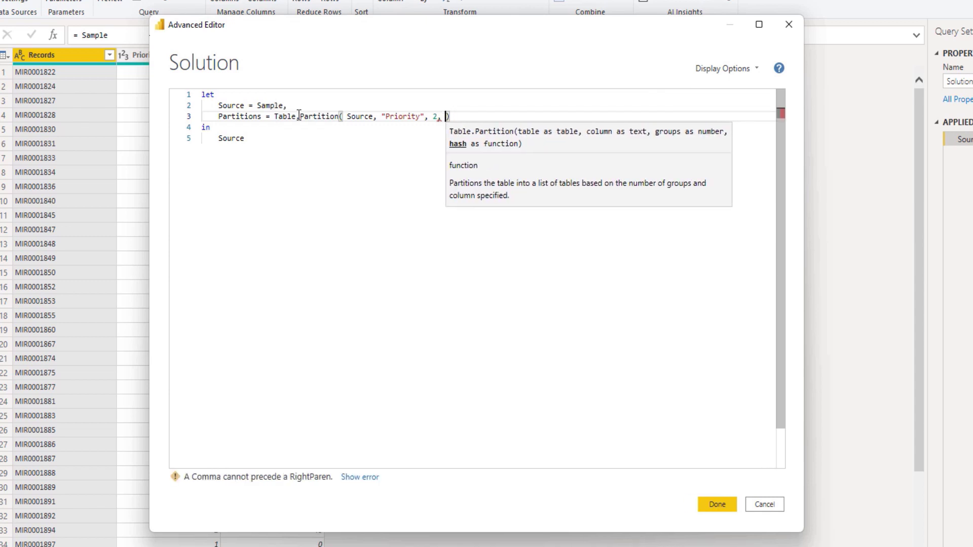
type("each if _")
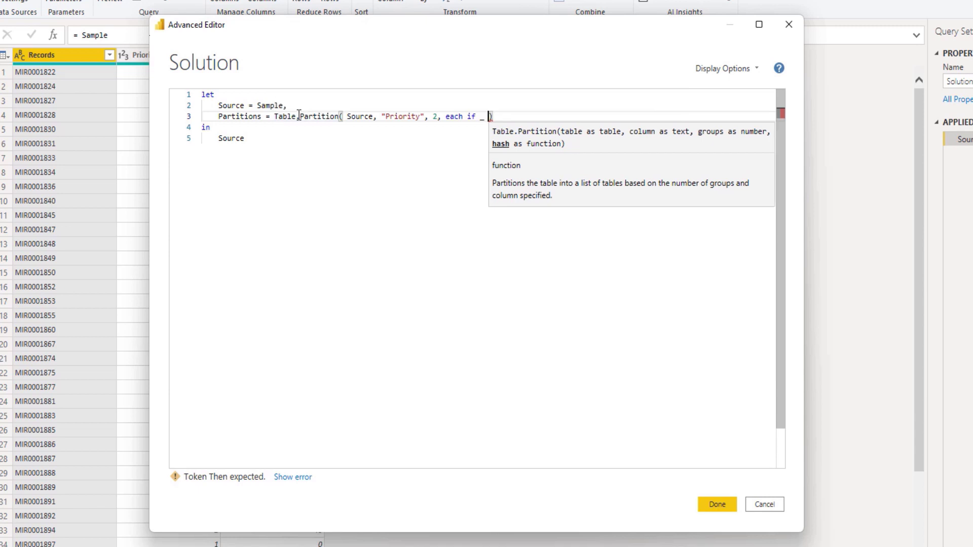
type(" <3")
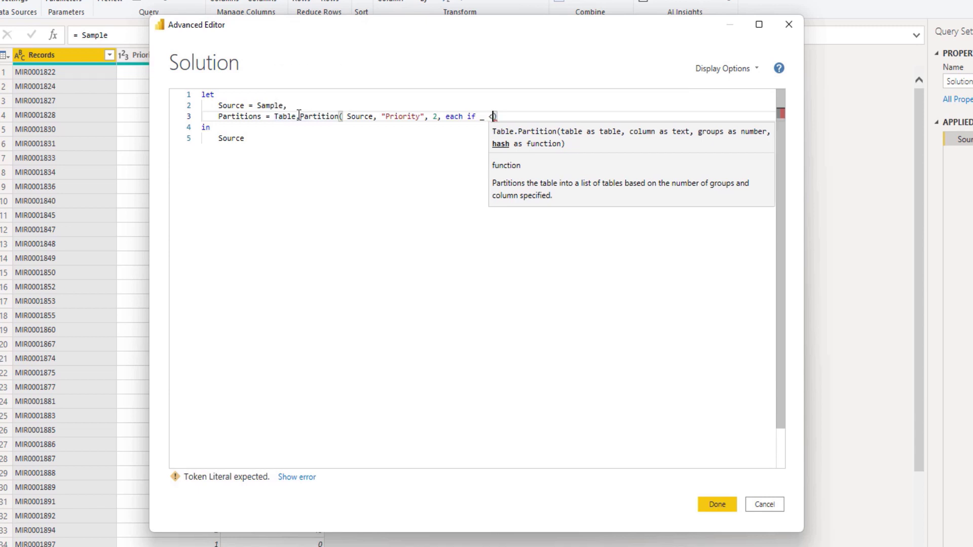
type(" then ")
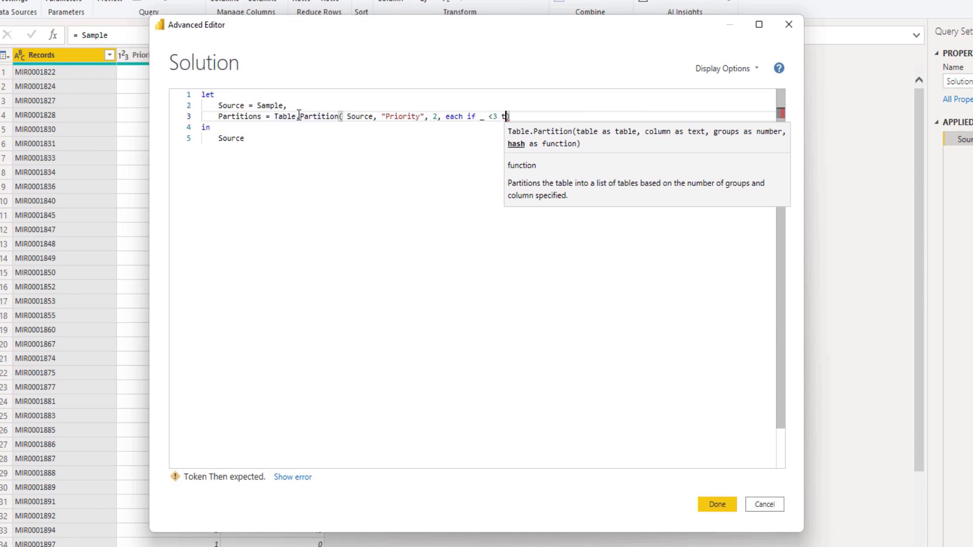
type("0 else ")
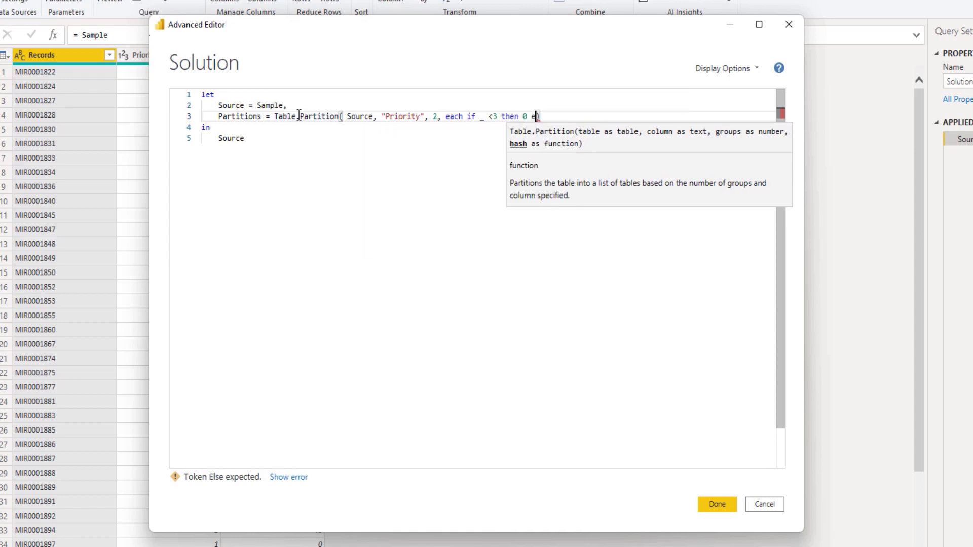
type("1")
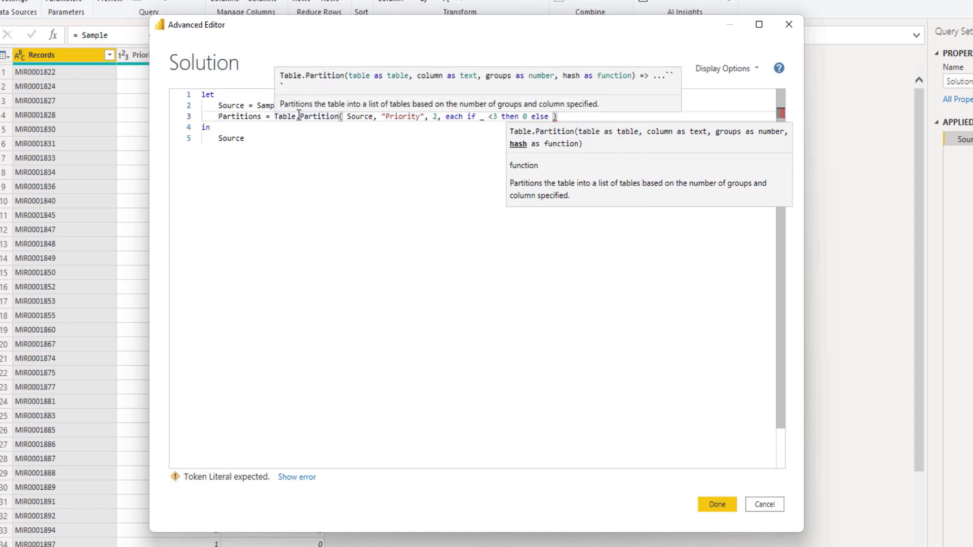
key("Escape")
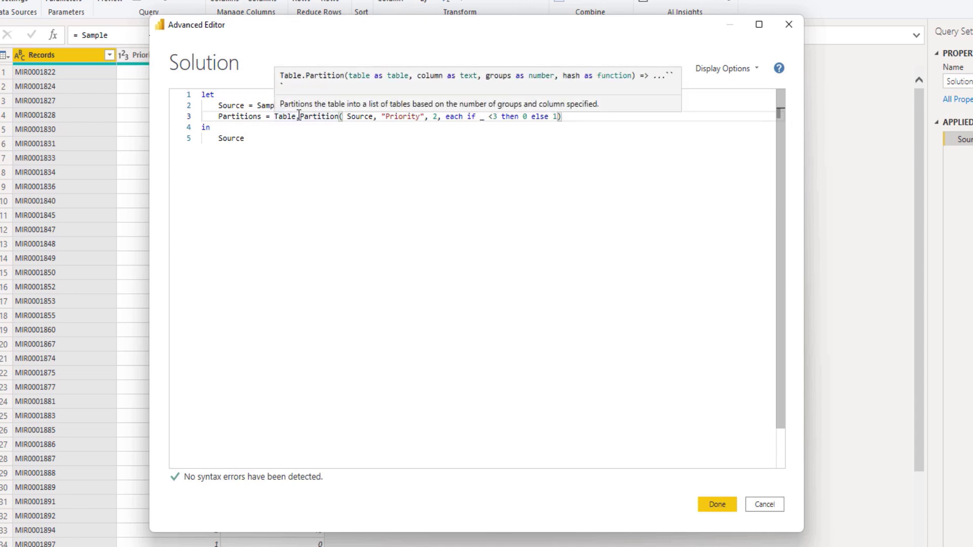
Step: Make the query return Partitions instead of Source and apply the code
double_click(256, 116)
key("ctrl+c")
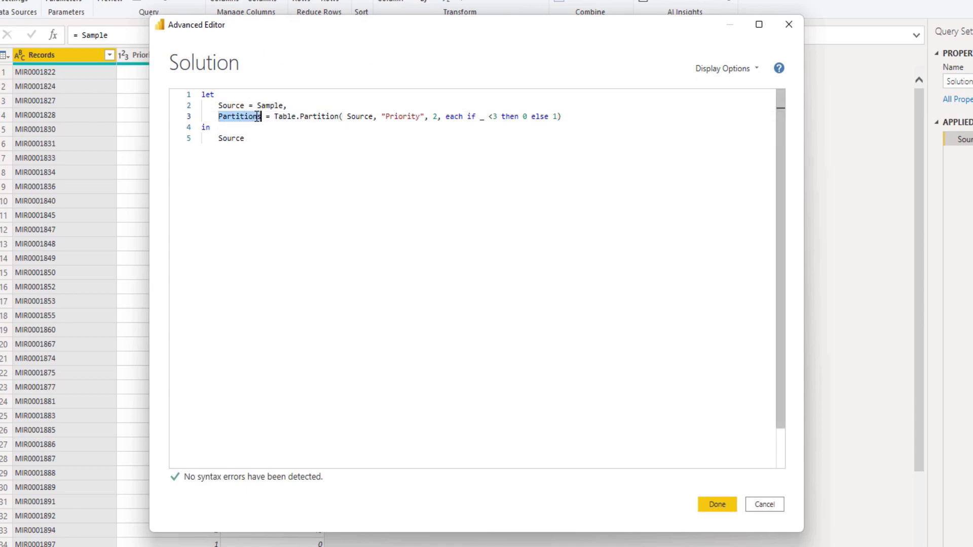
double_click(233, 139)
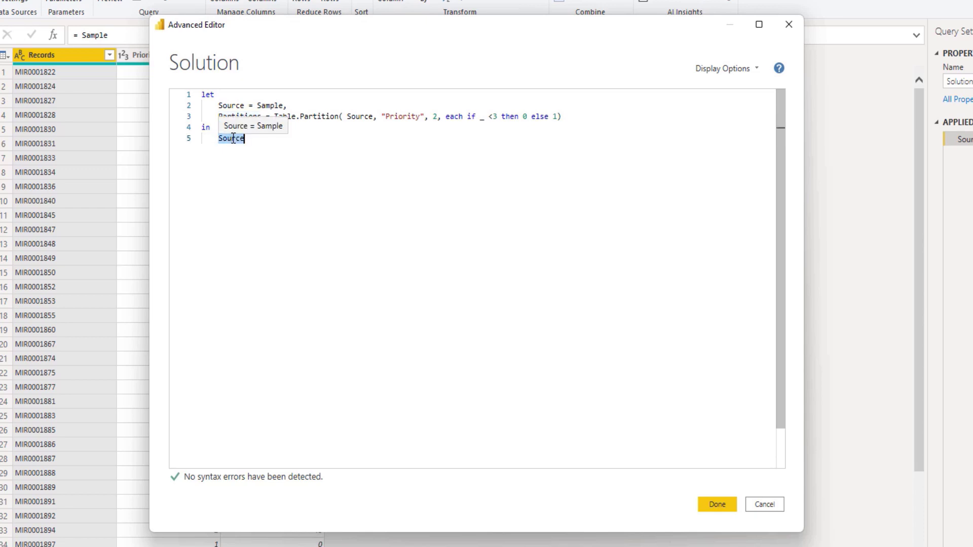
key("ctrl+v")
left_click(719, 504)
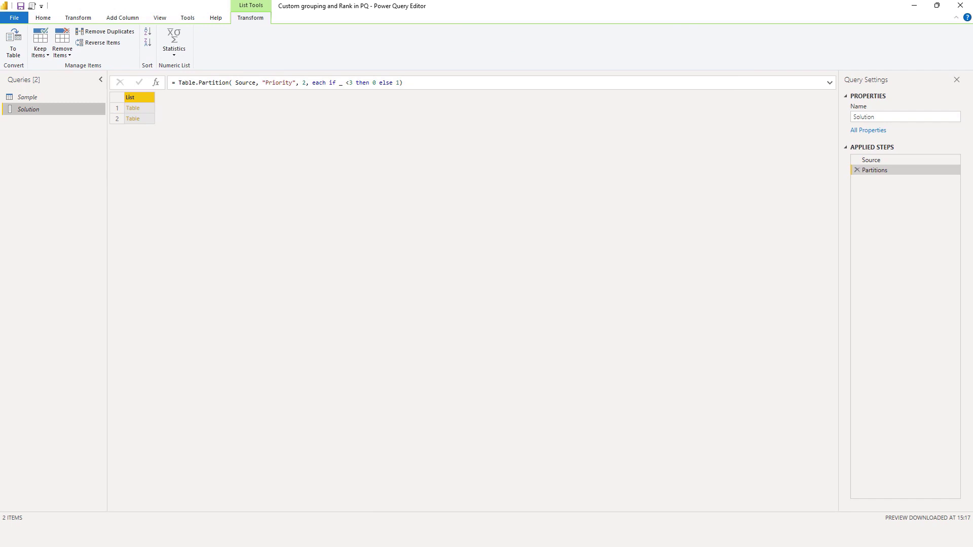
Step: Preview the first partition table and enlarge the preview pane to inspect its rows
left_click(149, 112)
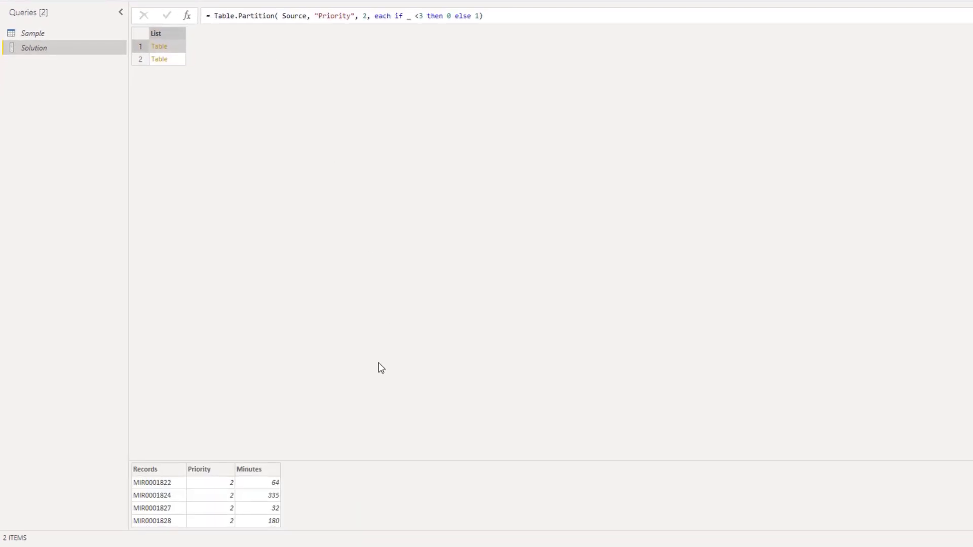
left_click_drag(376, 460, 376, 349)
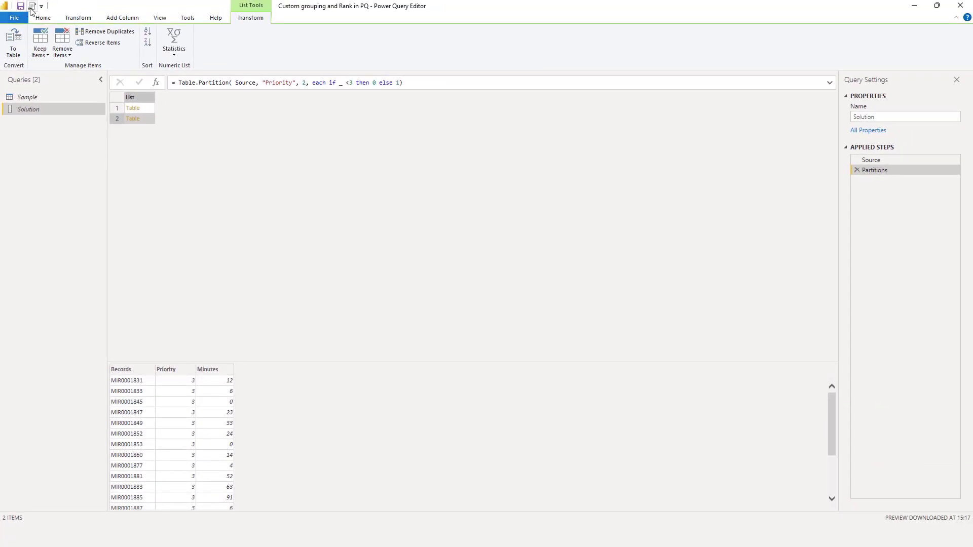
Step: Reopen the code and add an nRow line referencing Partitions{0}
left_click(32, 7)
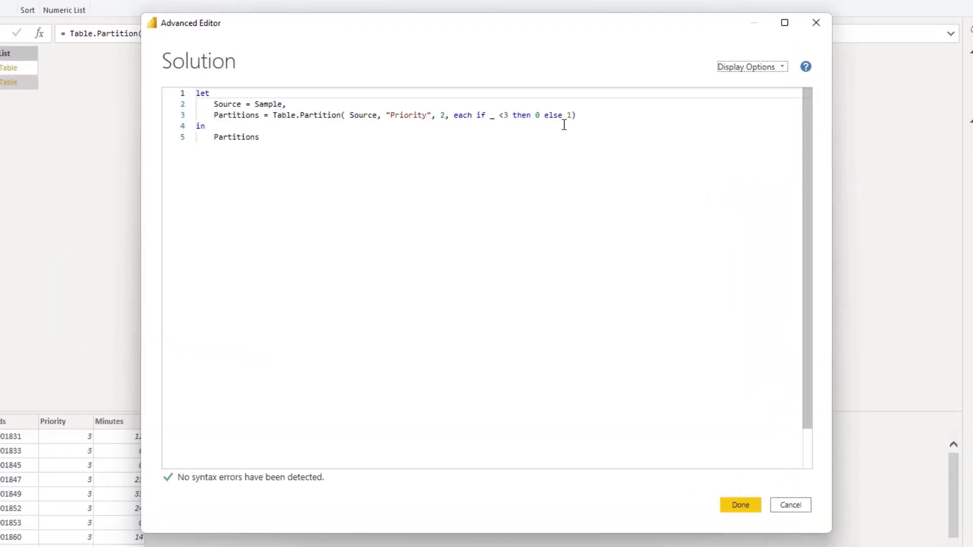
left_click(587, 115)
type(",")
key("Return")
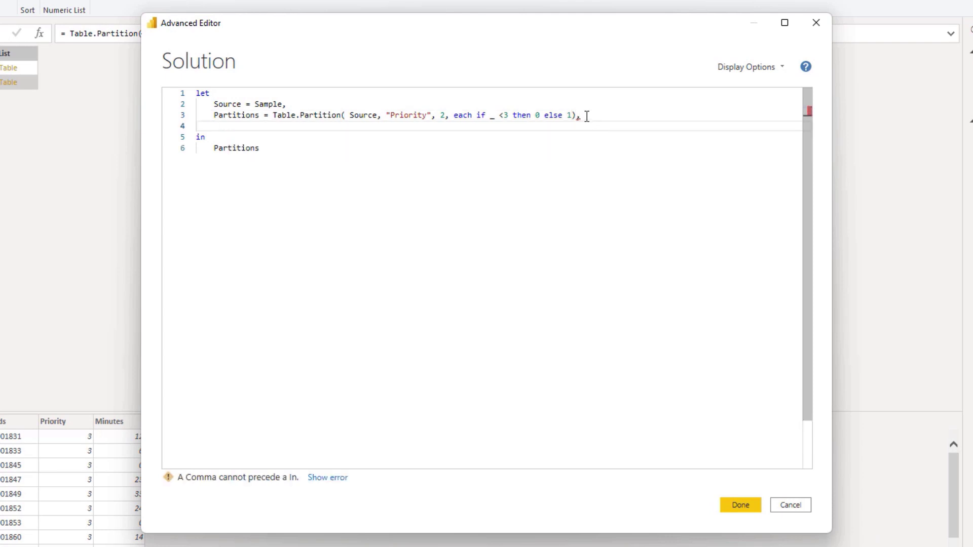
type("nRow")
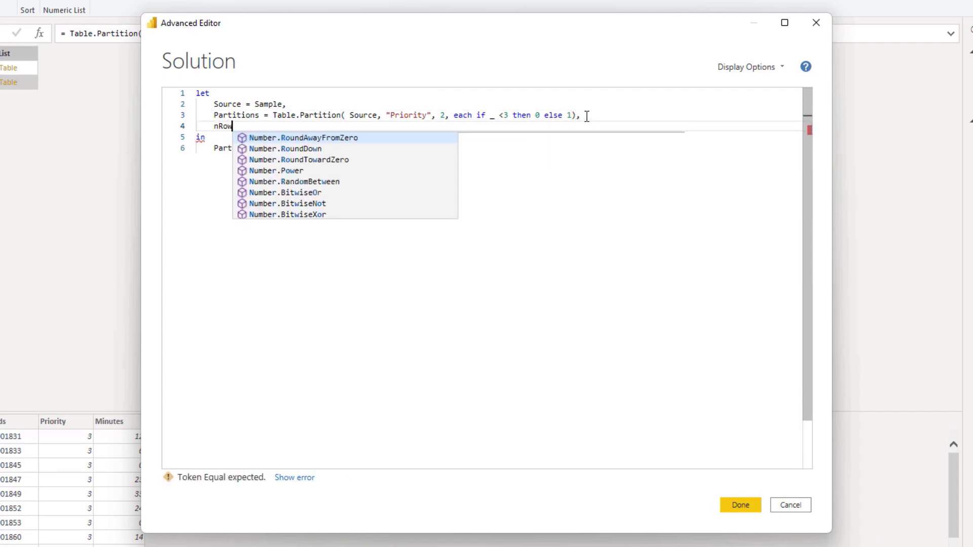
type("=")
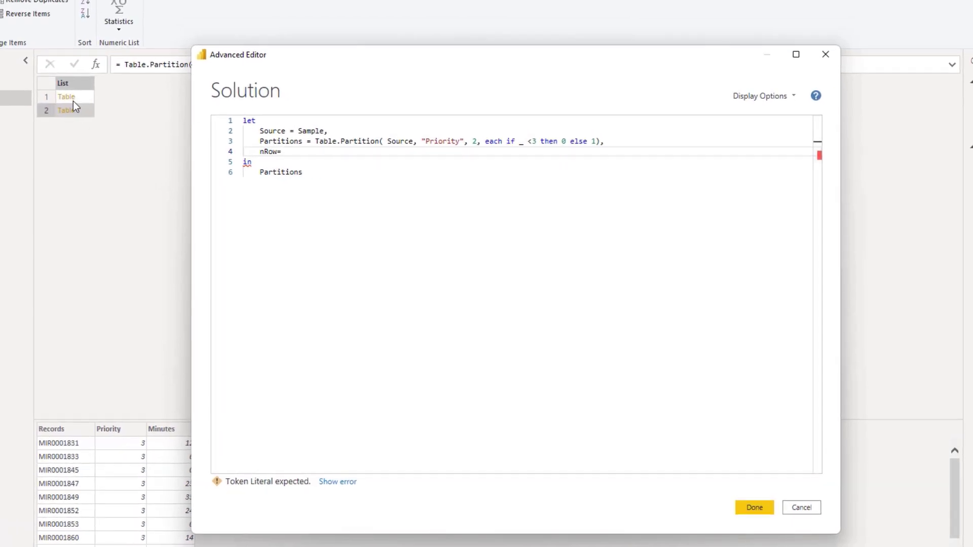
double_click(288, 143)
key("ctrl+c")
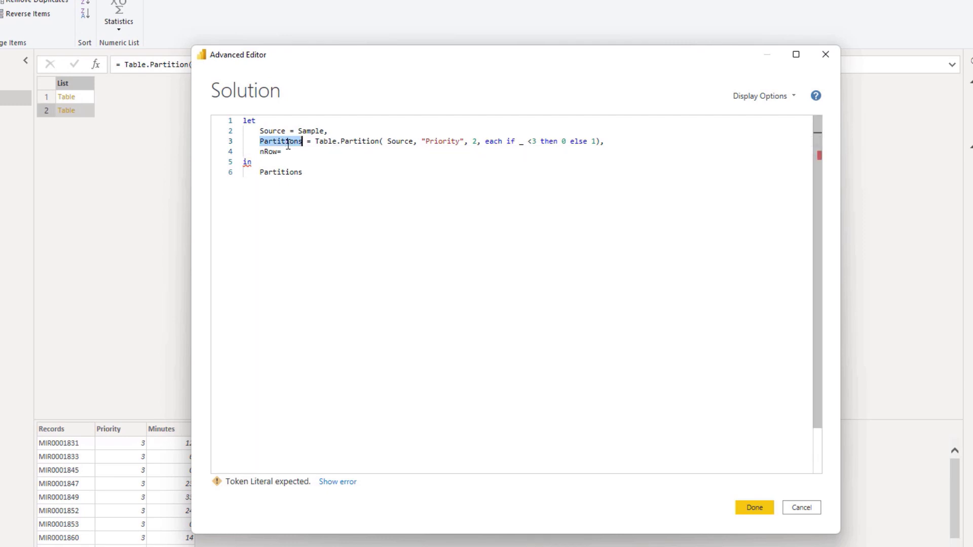
left_click(302, 152)
key("ctrl+v")
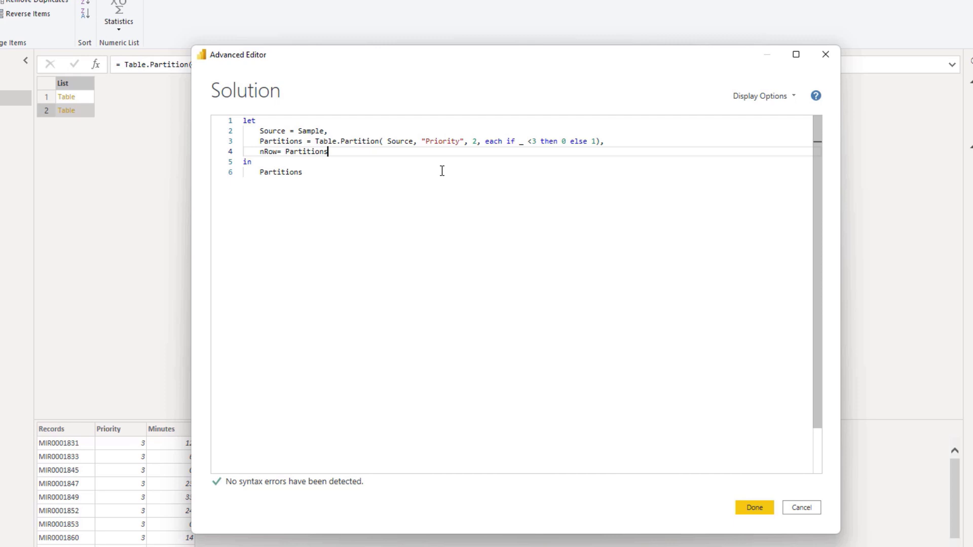
type("{")
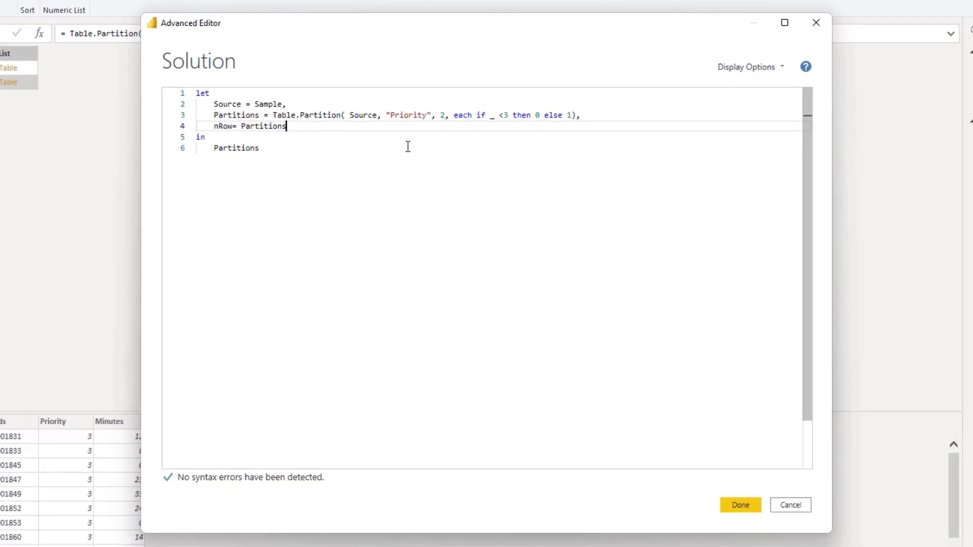
type("0")
key("Left")
key("Left")
key("Left")
key("Left")
key("Left")
key("Left")
key("Left")
key("Left")
key("Left")
key("Left")
key("Left")
Step: Build nRow as Number.Round( Table.RowCount( Partitions{0} ) * 0.005, 0)
type("trc")
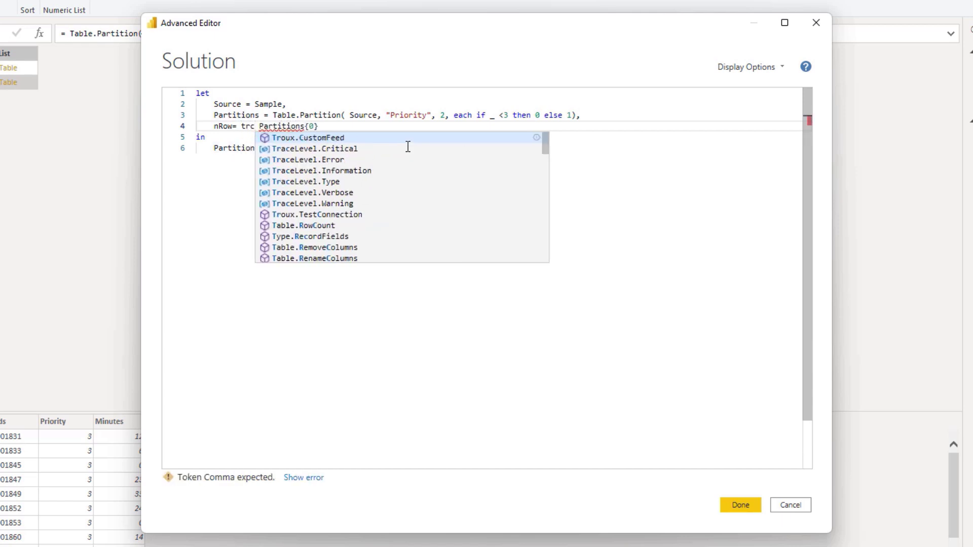
key("Down")
key("Down")
key("Down")
key("Down")
key("Down")
key("Down")
key("Down")
key("Down")
key("Return")
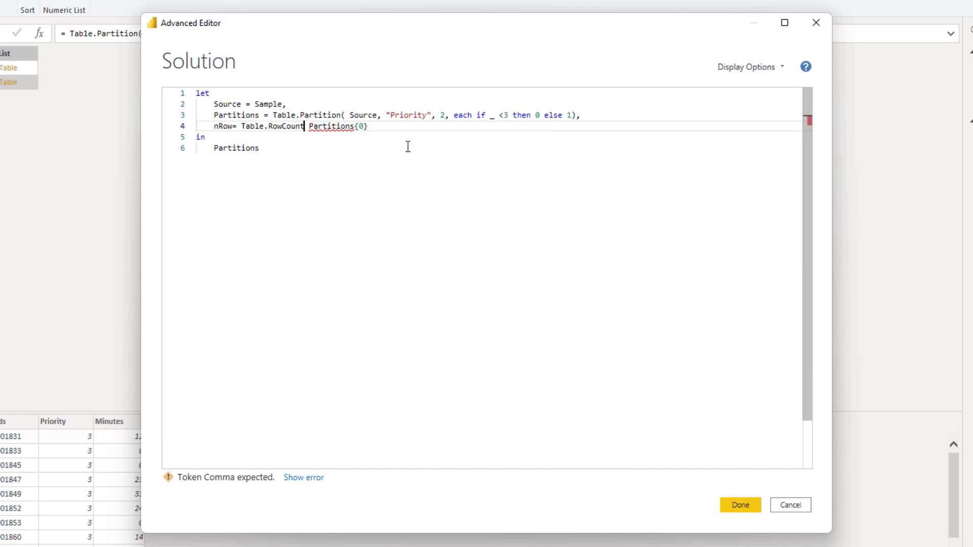
type("(")
key("End")
type(") ")
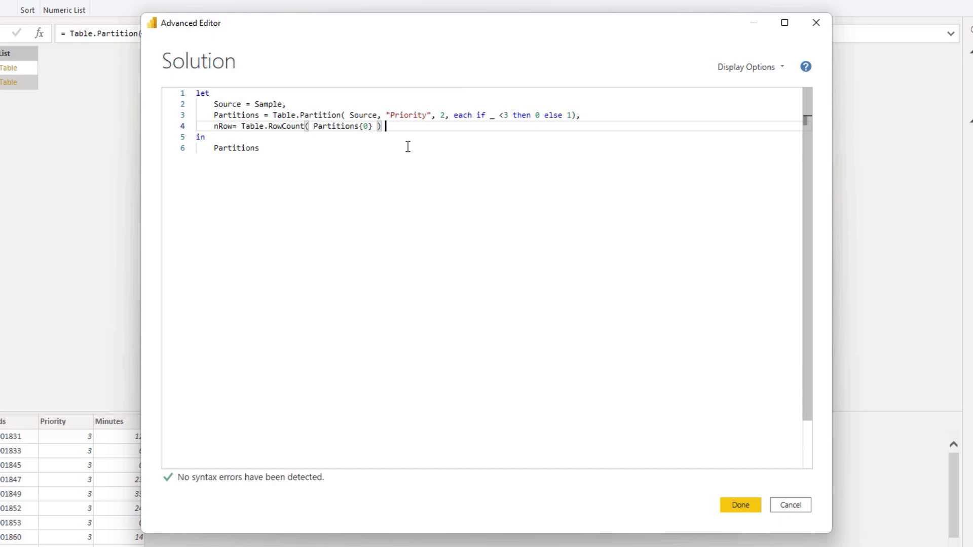
type("* ")
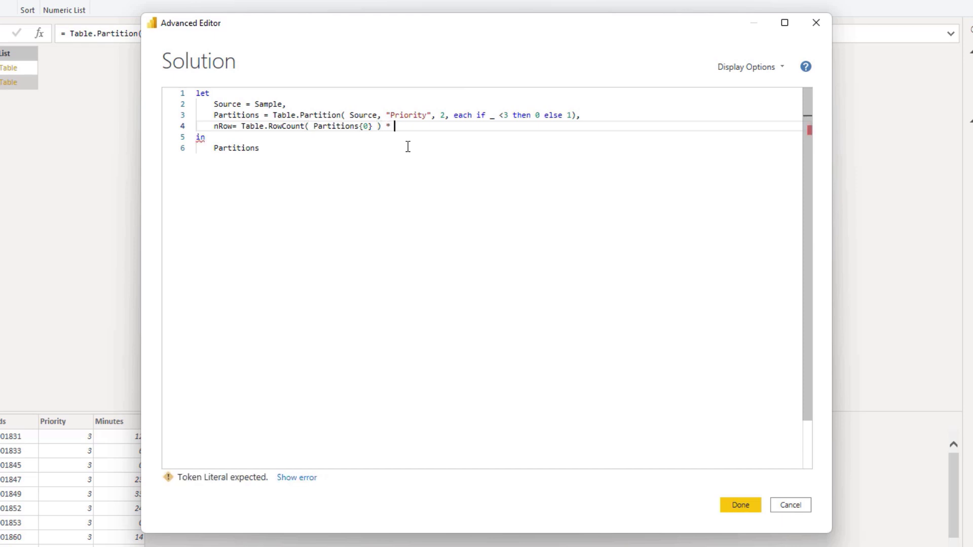
type("0.00")
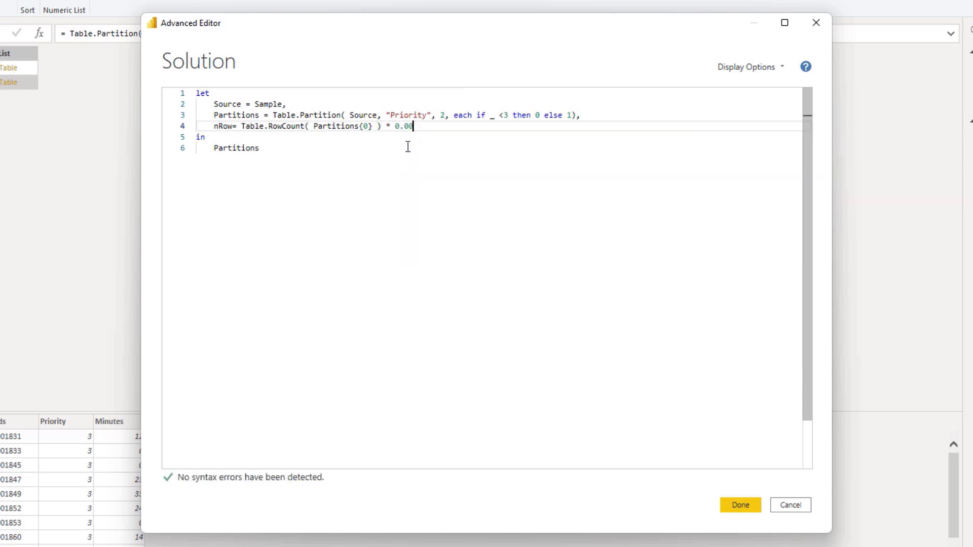
type("5")
key("Left")
key("Left")
key("Left")
key("Left")
key("Left")
key("Left")
key("Left")
key("Left")
key("Left")
key("Left")
key("Left")
key("Left")
key("Left")
key("Left")
key("Left")
key("Left")
key("Left")
key("Left")
key("Left")
key("Left")
key("Left")
key("Left")
key("Left")
key("Left")
key("Left")
key("Left")
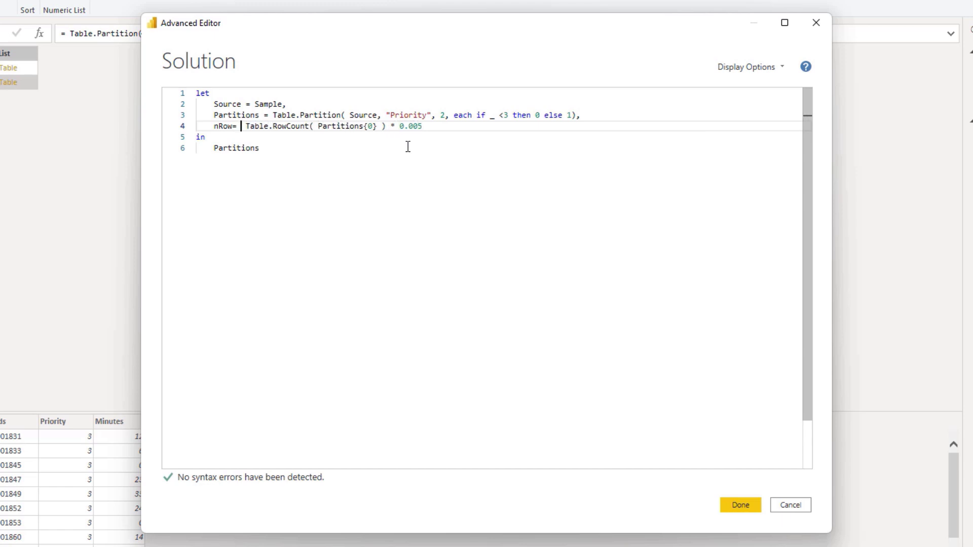
type("nr")
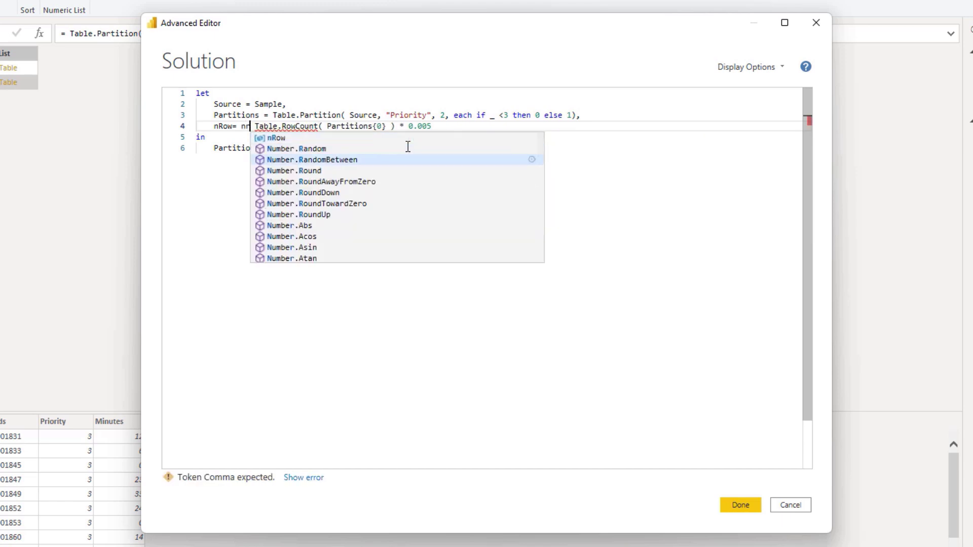
key("Down")
key("Tab")
type("(")
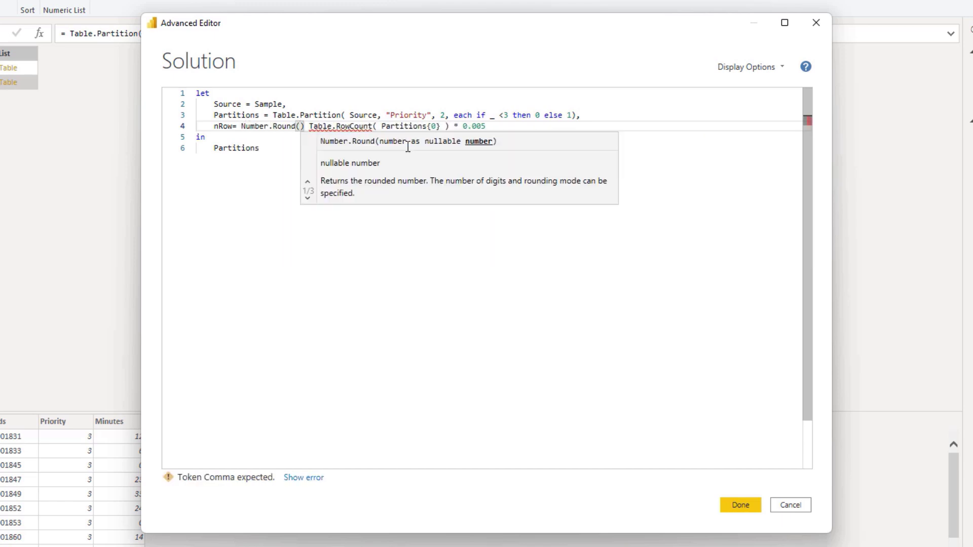
key("End")
type(", 0)")
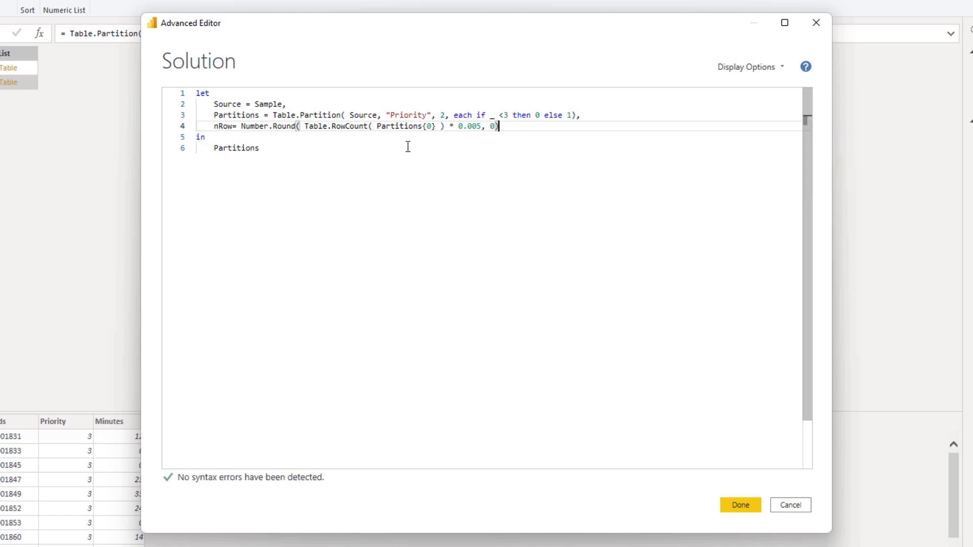
Step: Make the query return nRow instead of Partitions
double_click(223, 126)
key("ctrl+c")
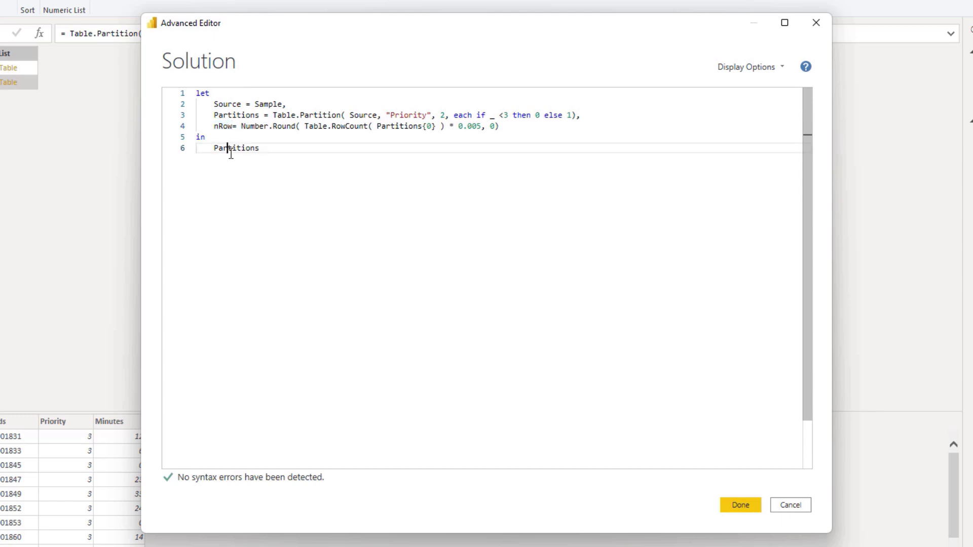
double_click(229, 148)
key("ctrl+v")
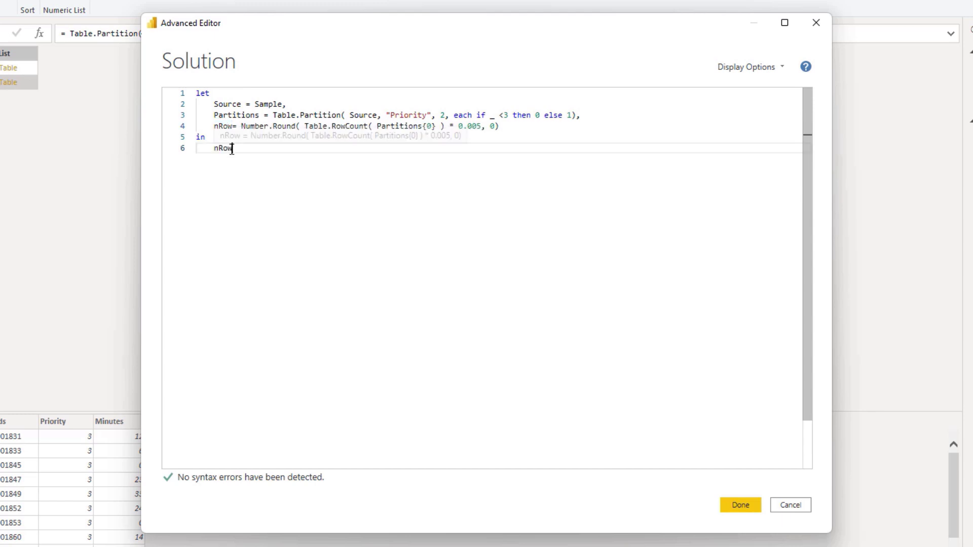
Step: Apply the code, then change nRow's factor from 0.005 to 0.05 in the formula bar
left_click(739, 506)
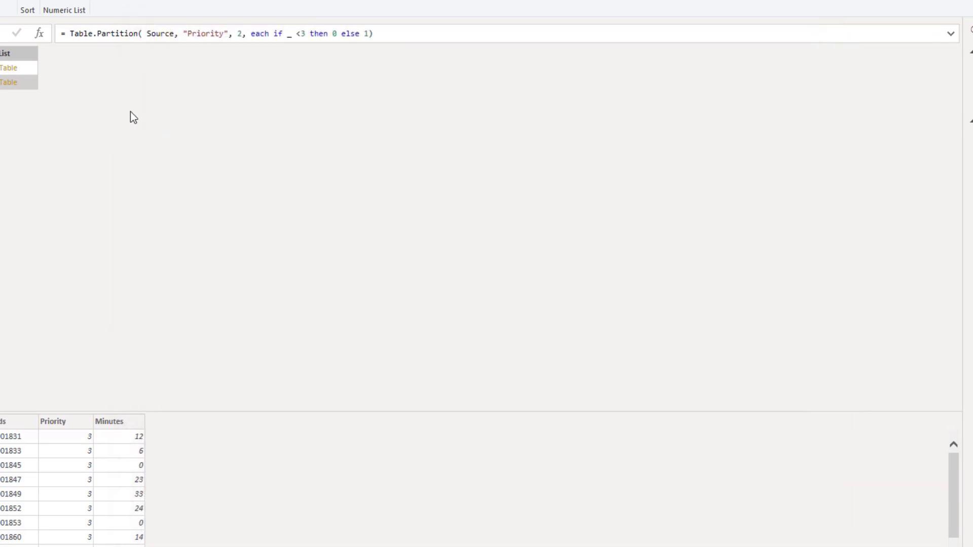
left_click(310, 44)
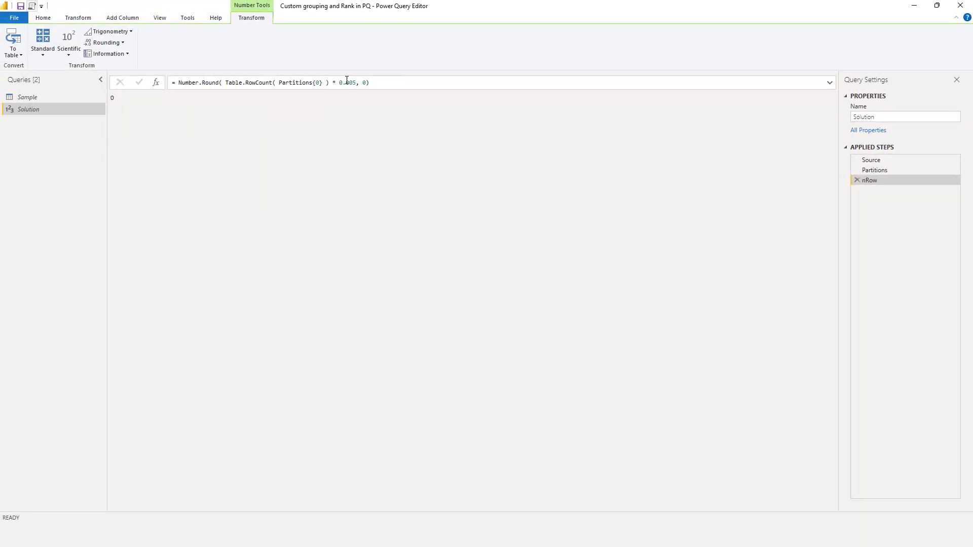
key("BackSpace")
left_click(139, 84)
Step: Reopen the code and add a new t1 = step with an indented expression line
left_click(31, 6)
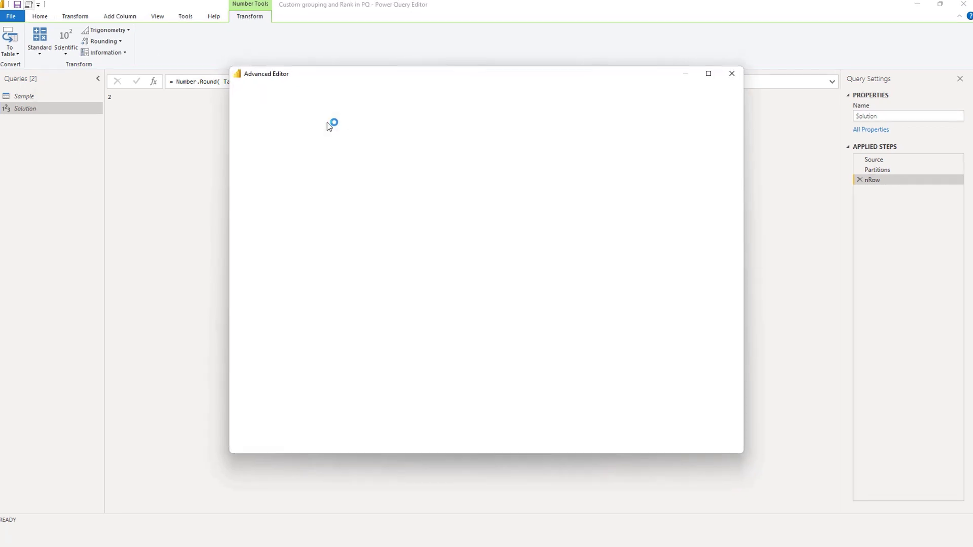
left_click(532, 153)
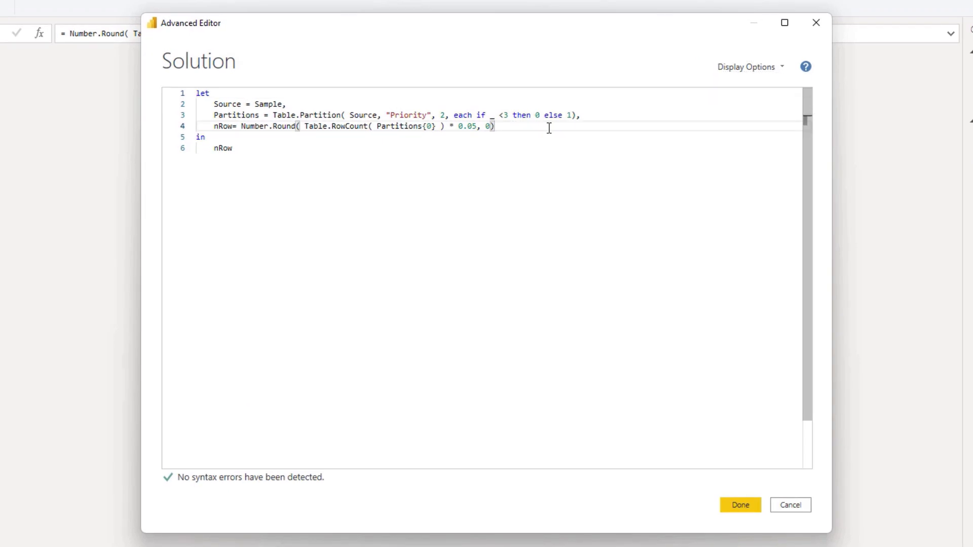
type(",")
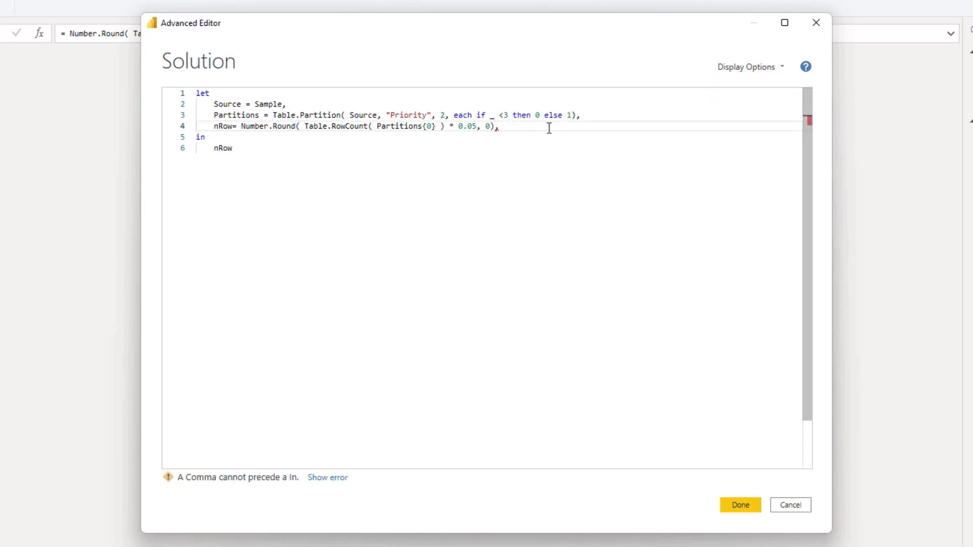
key("Return")
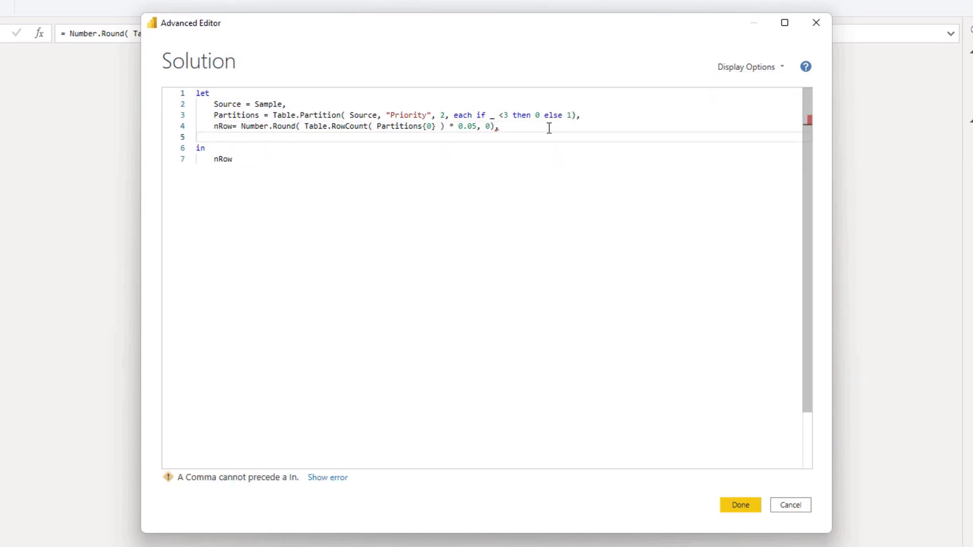
type("t1 =")
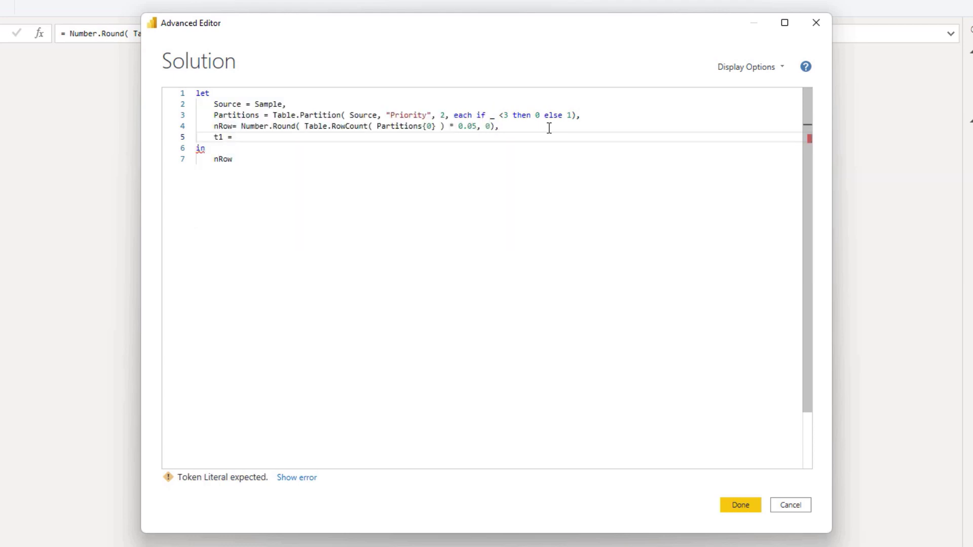
key("Return")
key("Tab")
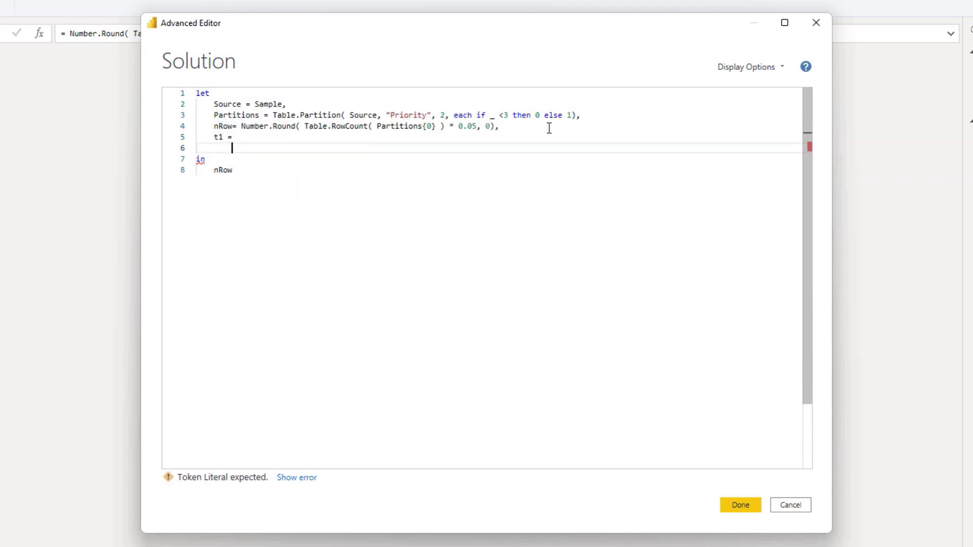
Step: Start t1 as Table.AddRankColumn( ) and copy the Partitions{0} reference
type("tarc")
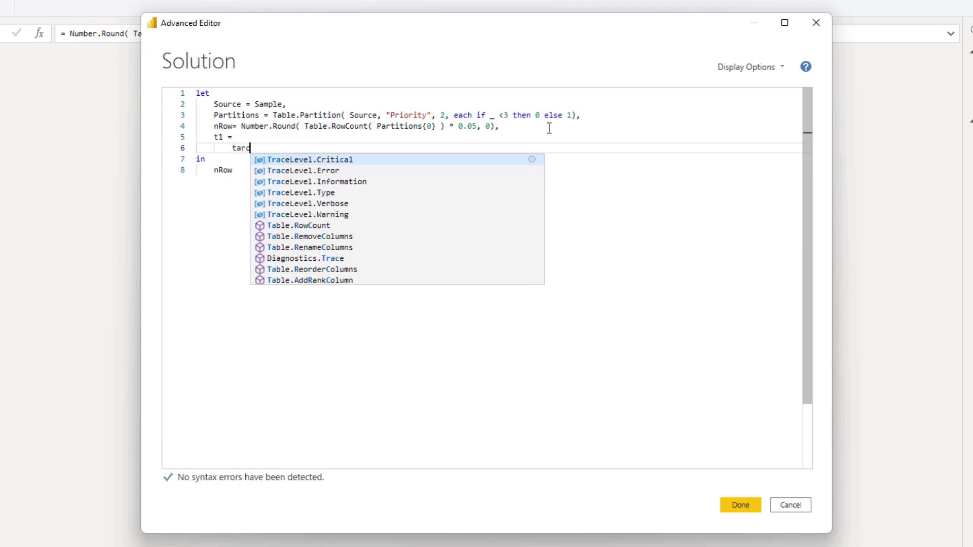
key("Down")
key("Down")
key("Down")
key("Down")
key("Down")
key("Down")
key("Down")
key("Down")
key("Down")
key("Down")
key("Down")
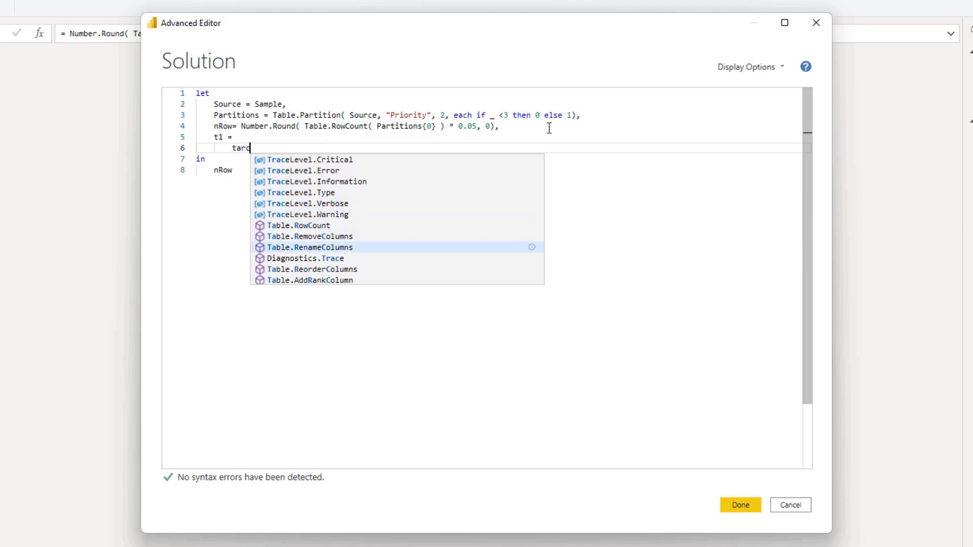
key("Tab")
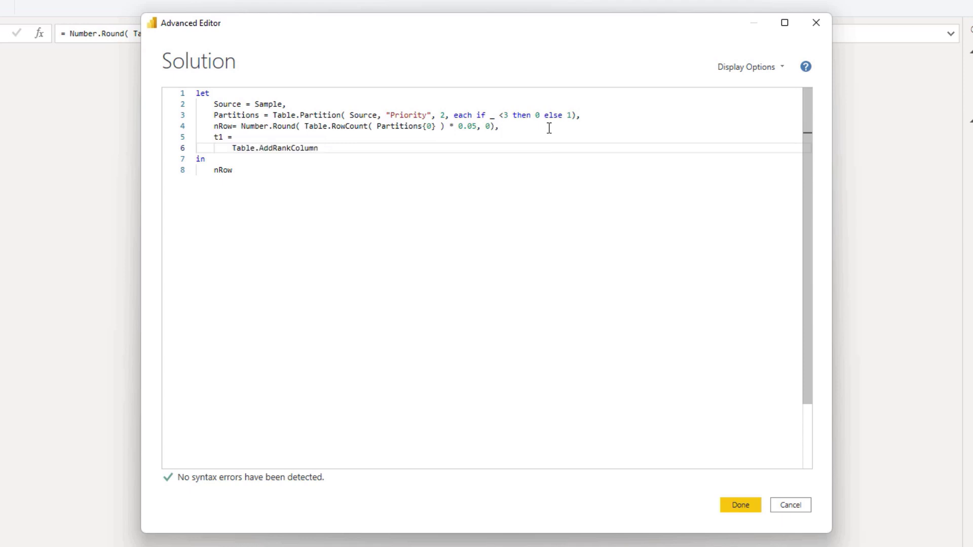
type("( ")
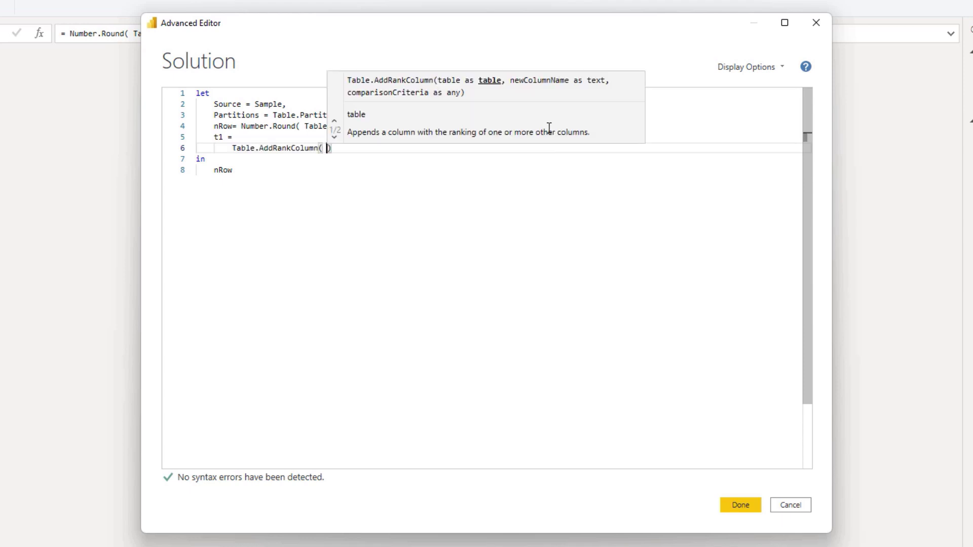
type("nRow")
key("BackSpace")
key("BackSpace")
key("BackSpace")
key("BackSpace")
left_click(292, 126)
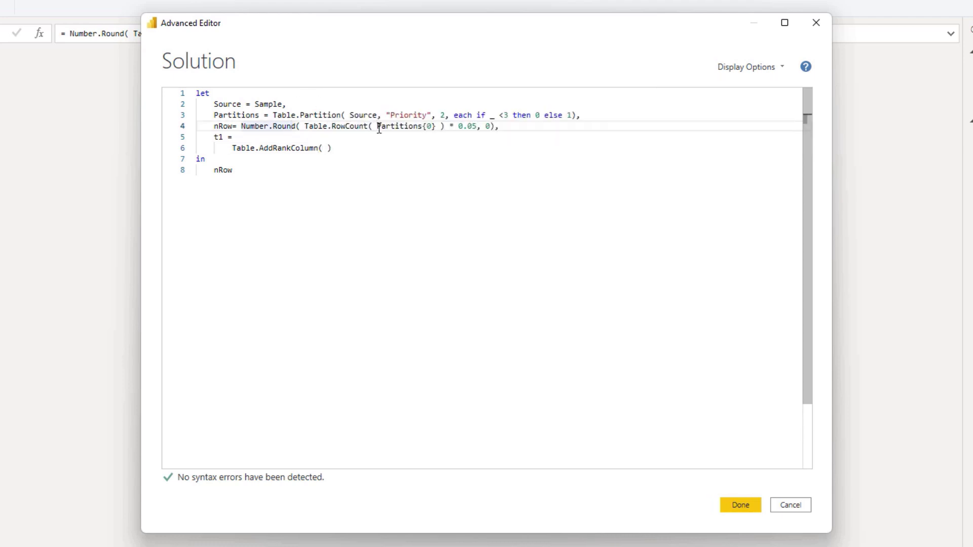
left_click_drag(381, 127, 436, 127)
key("ctrl+c")
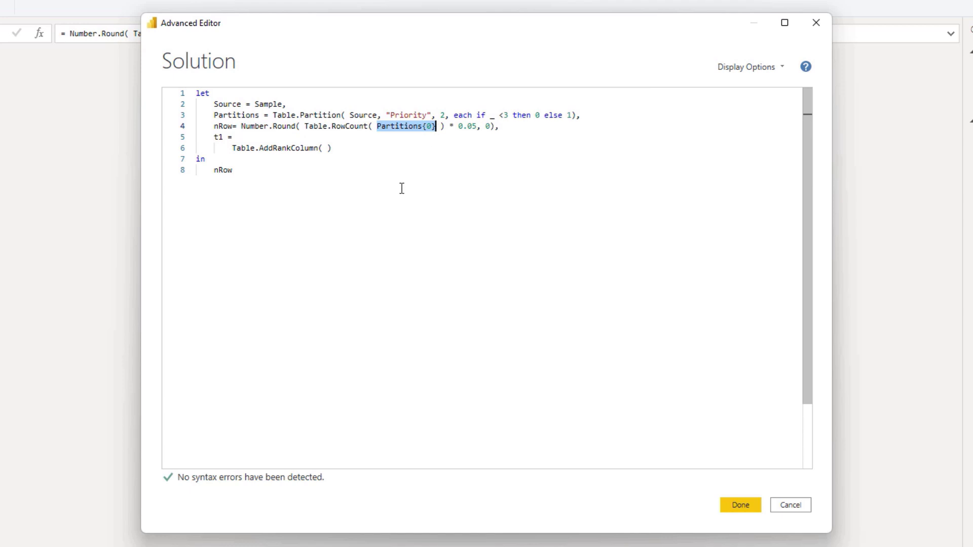
Step: Give AddRankColumn the table Partitions{0}, new column "i" and sort {"Minutes", Order.Descending}
left_click(327, 150)
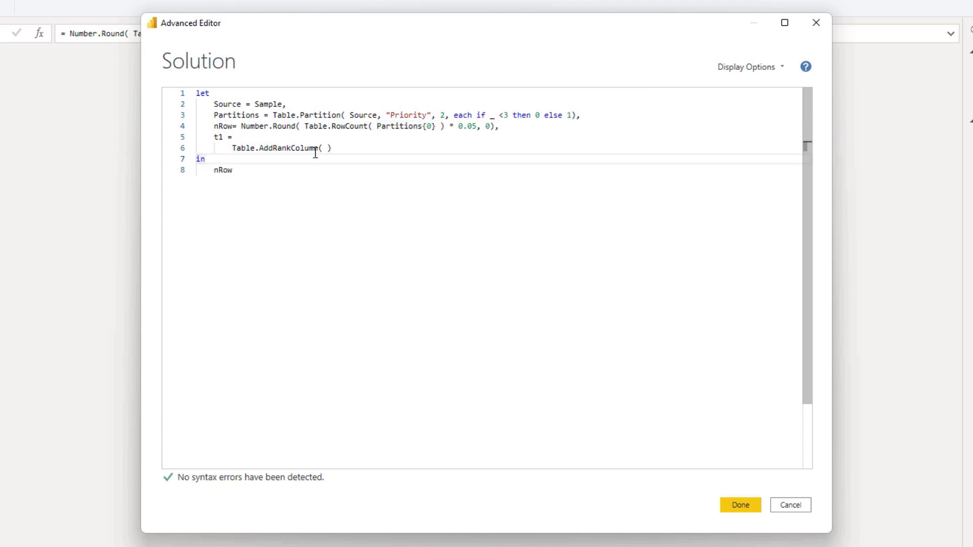
left_click(322, 148)
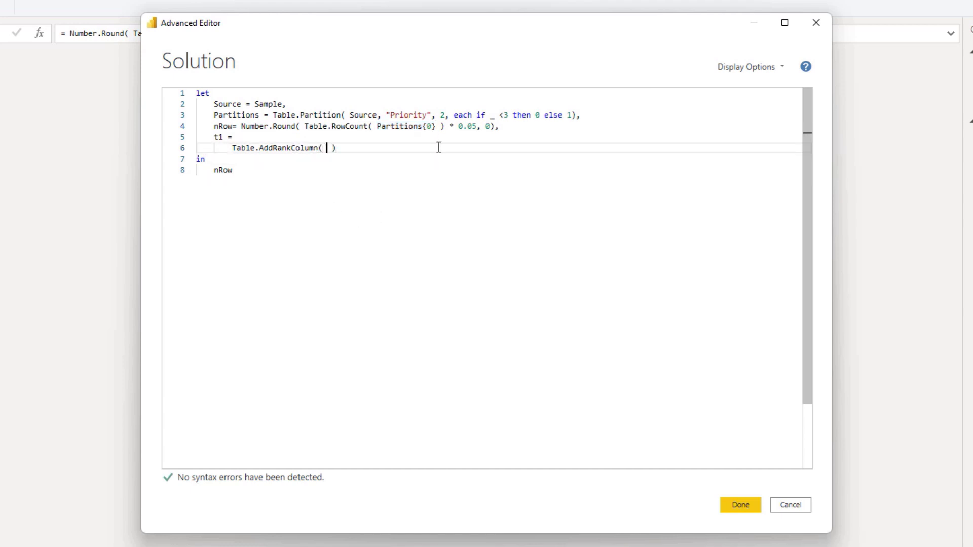
key("ctrl+v")
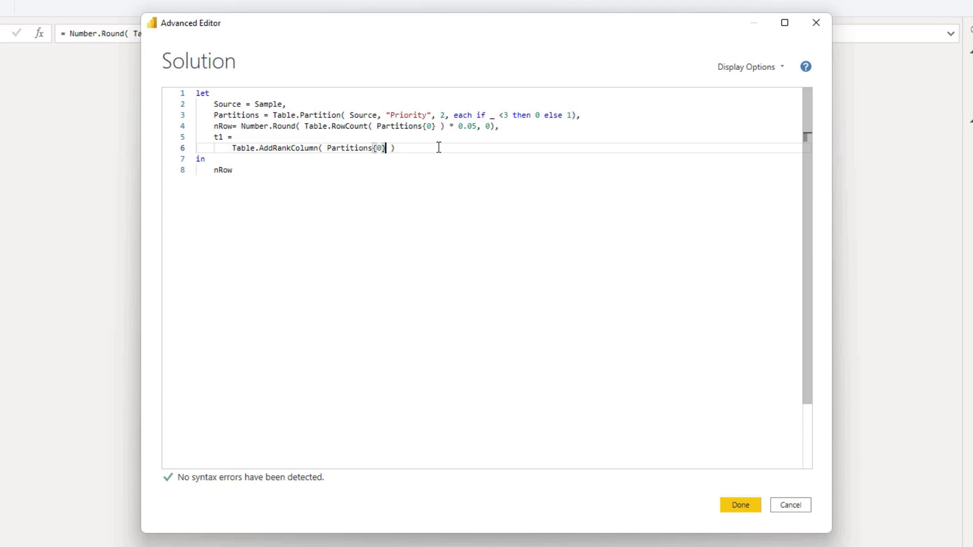
type(",")
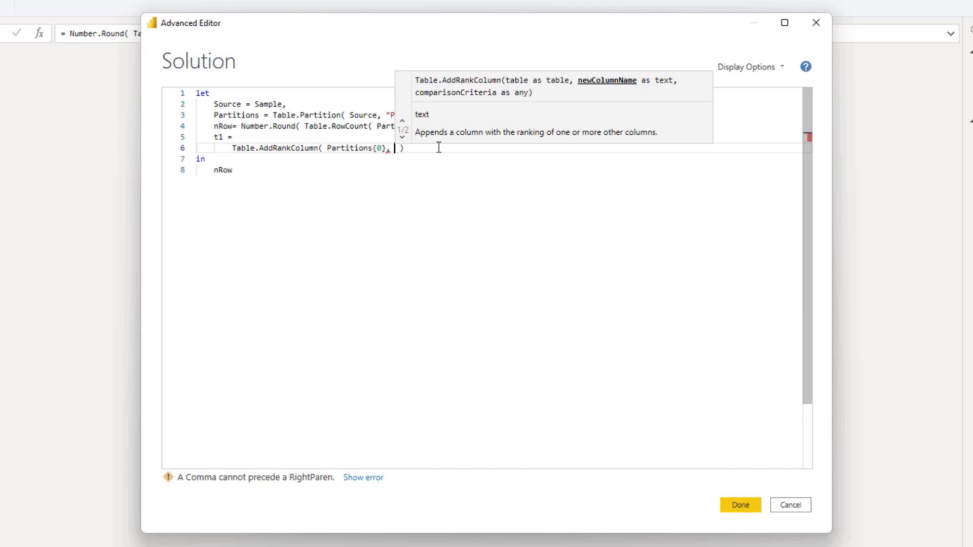
type("\"\" ")
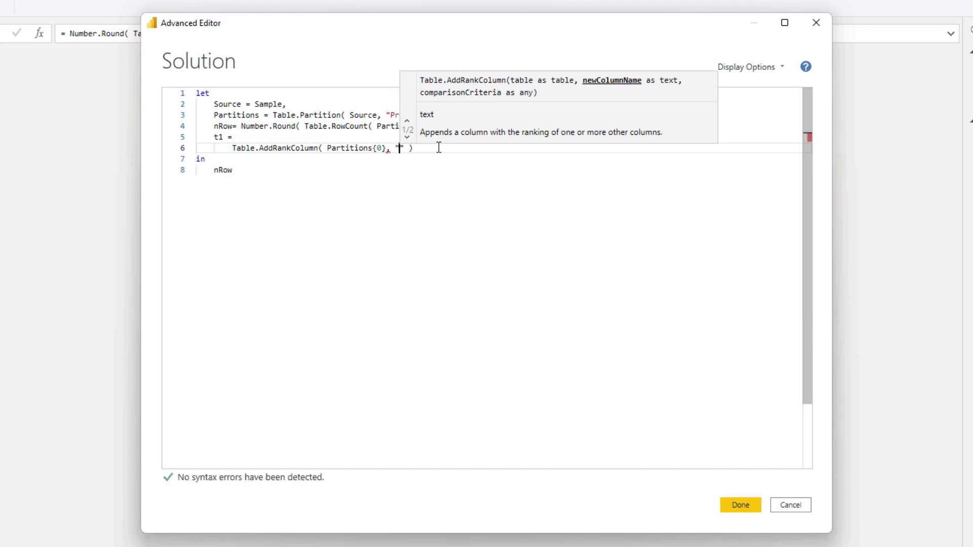
type("i")
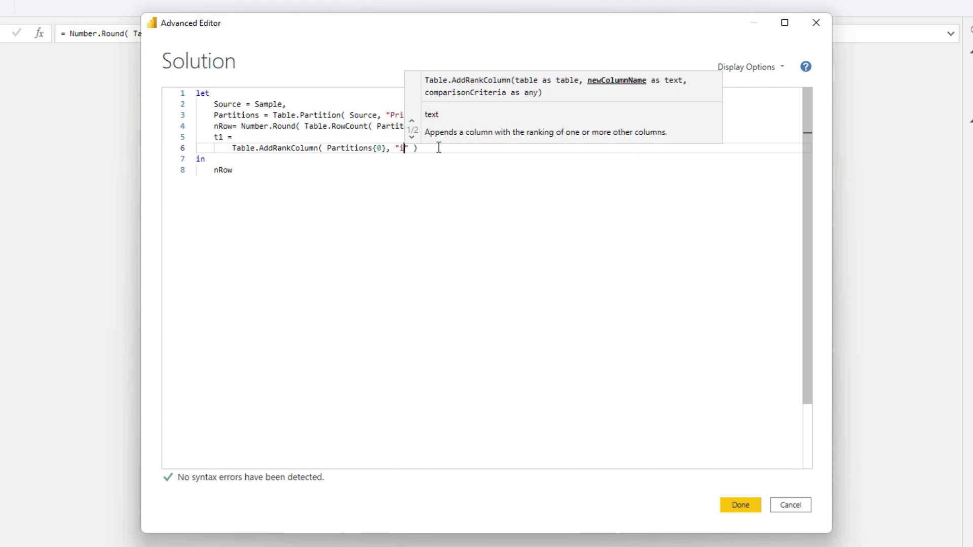
type("\",")
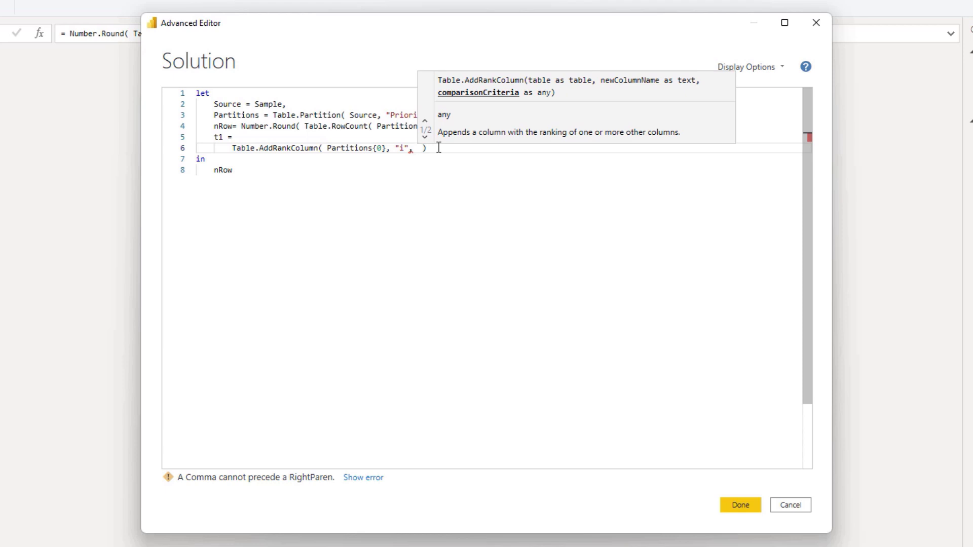
type("{ ")
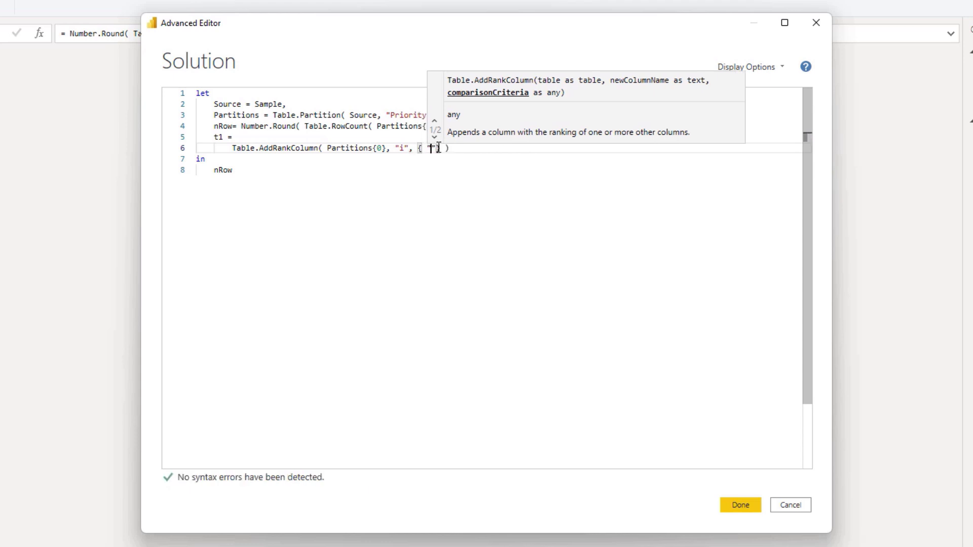
type("\"M")
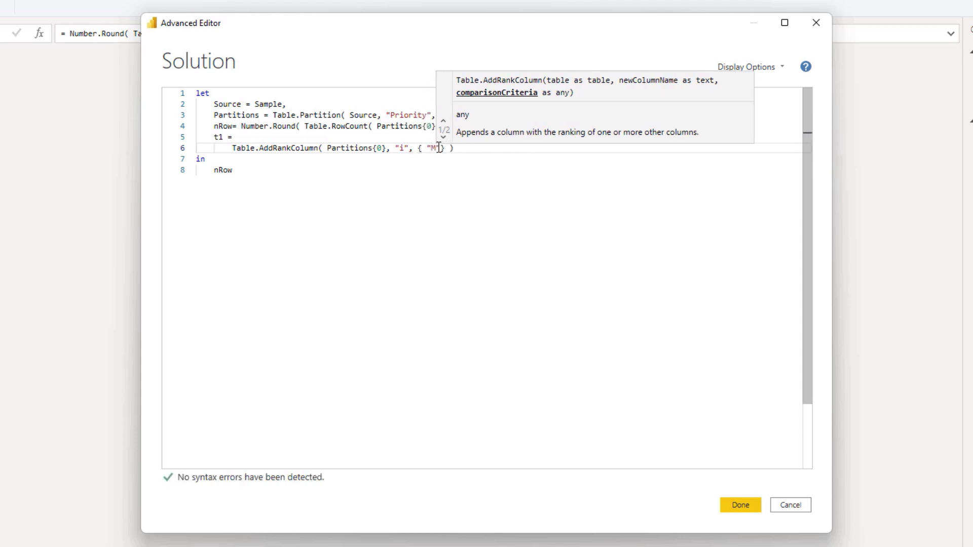
type("inutes")
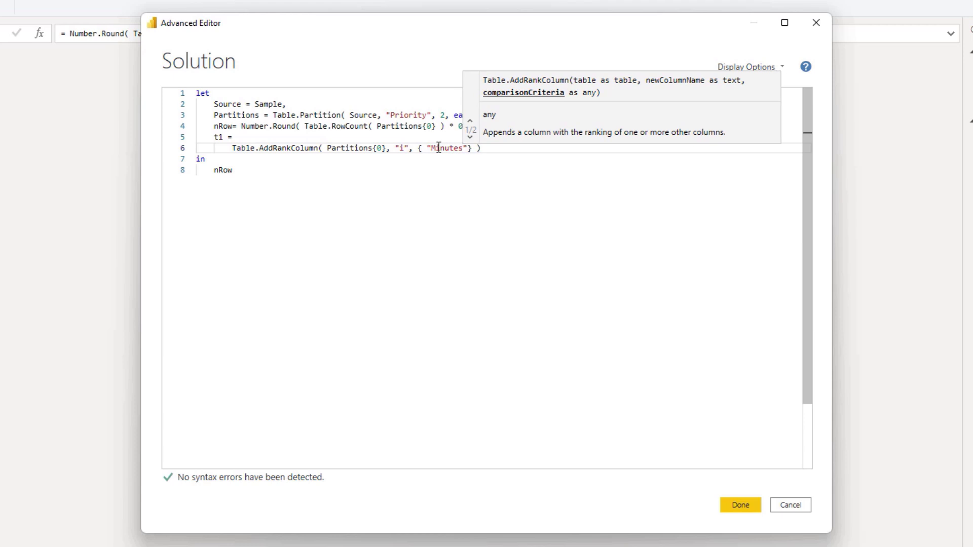
type("\"")
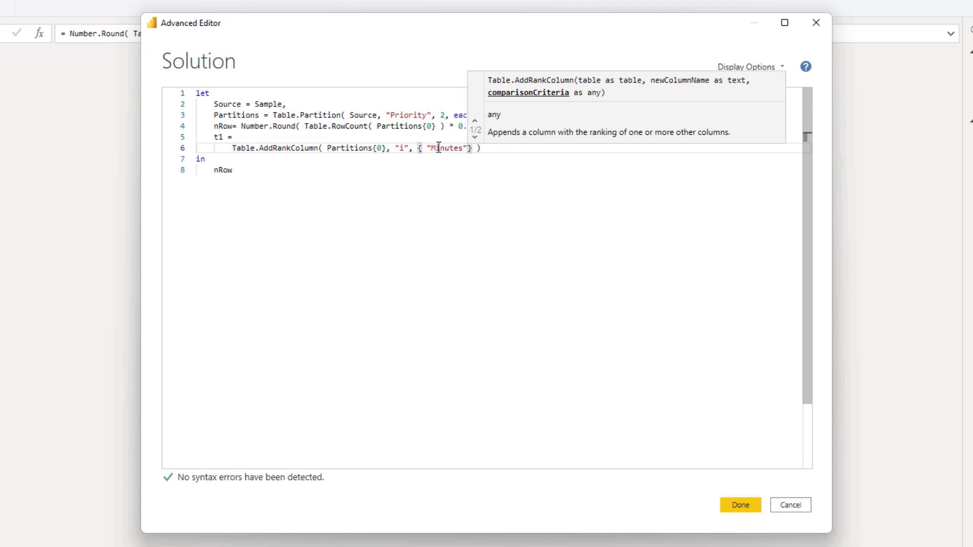
type(", Or")
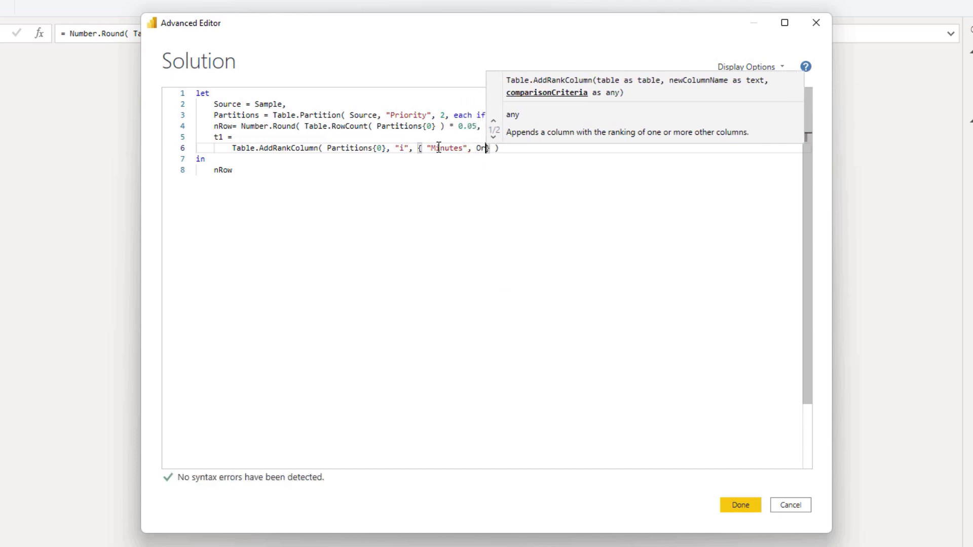
type("der")
key("Down")
key("Tab")
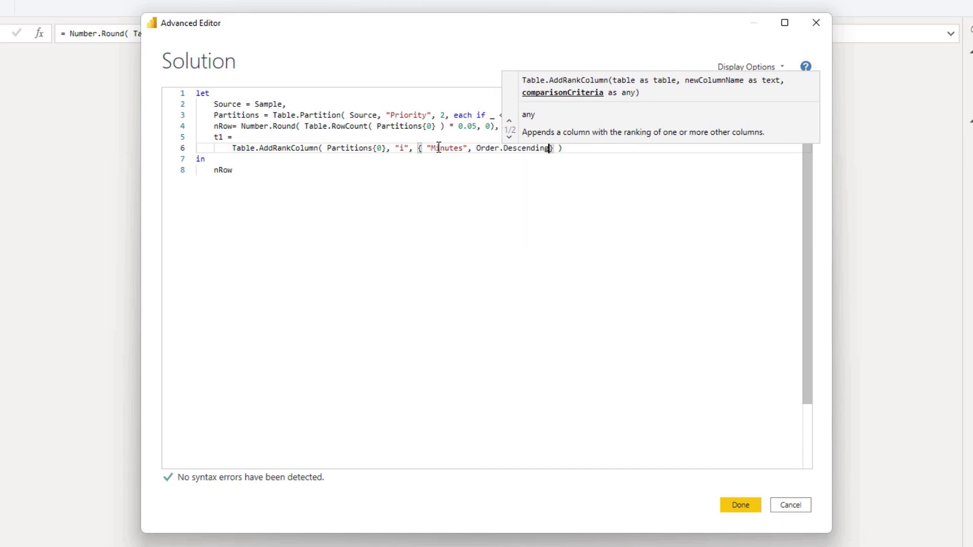
type(",")
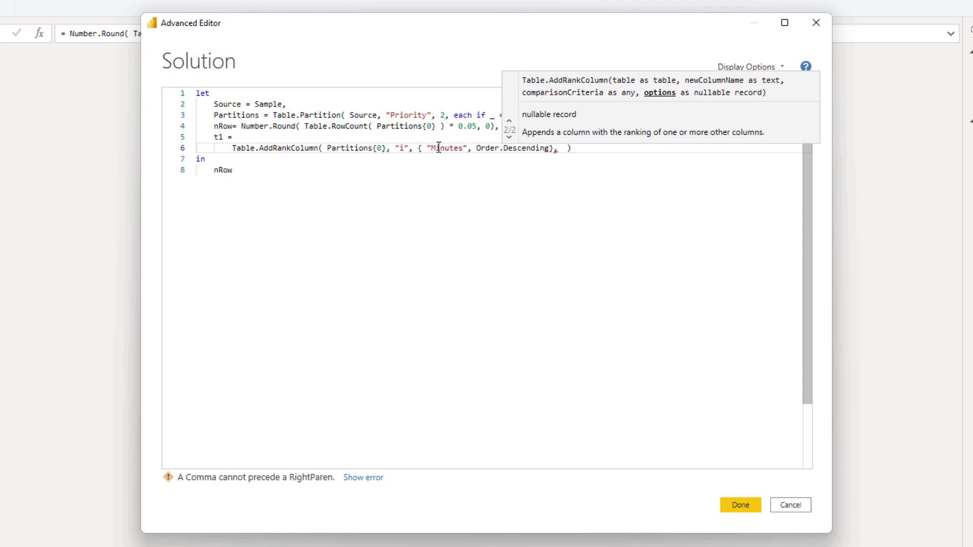
Step: Add the options record [RankKind= RankKind.Ordinal] to the rank call
type("[")
key("BackSpace")
type("[")
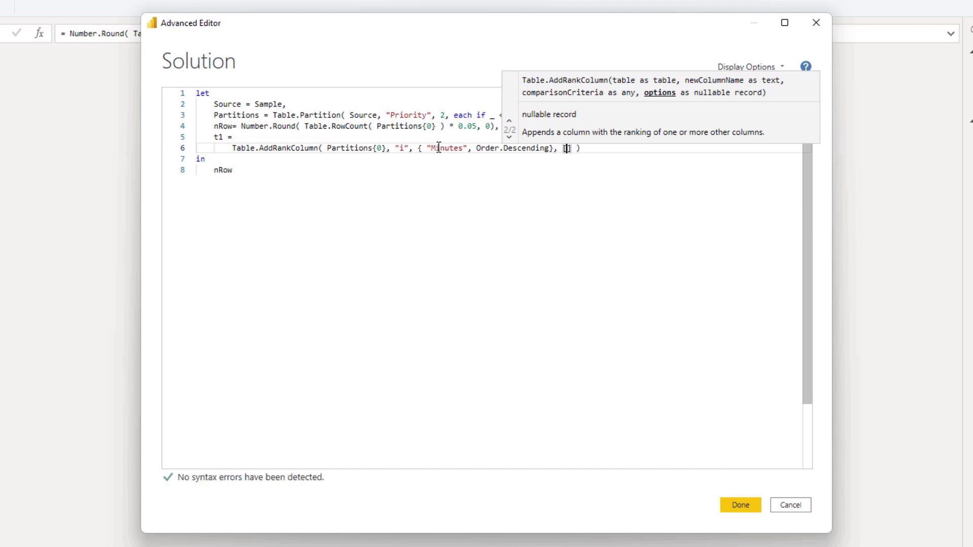
type("RankKind")
double_click(583, 148)
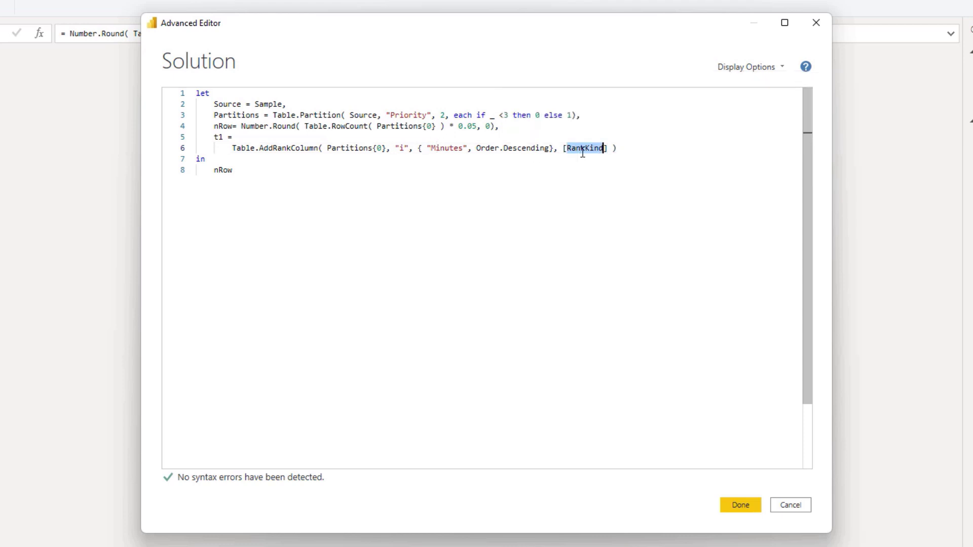
key("Right")
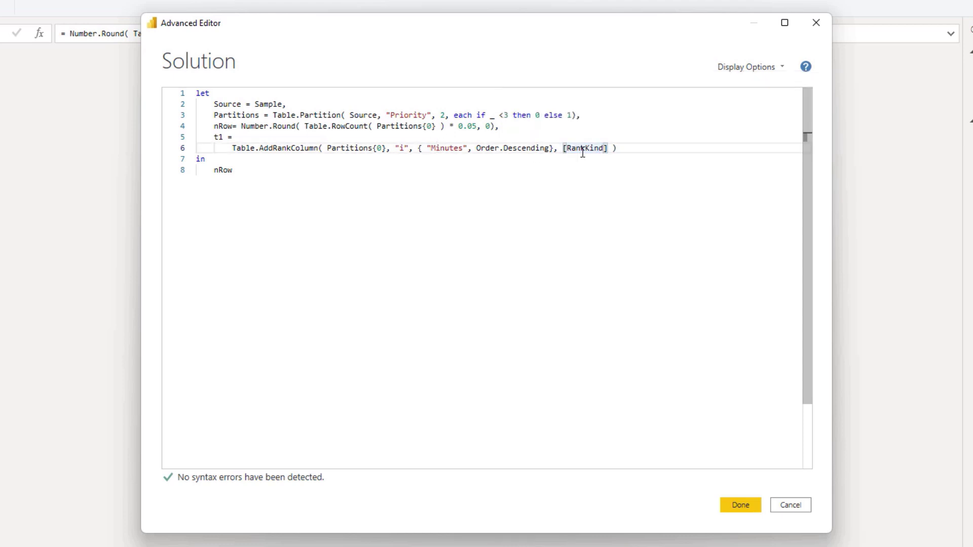
type("= RankKind.or")
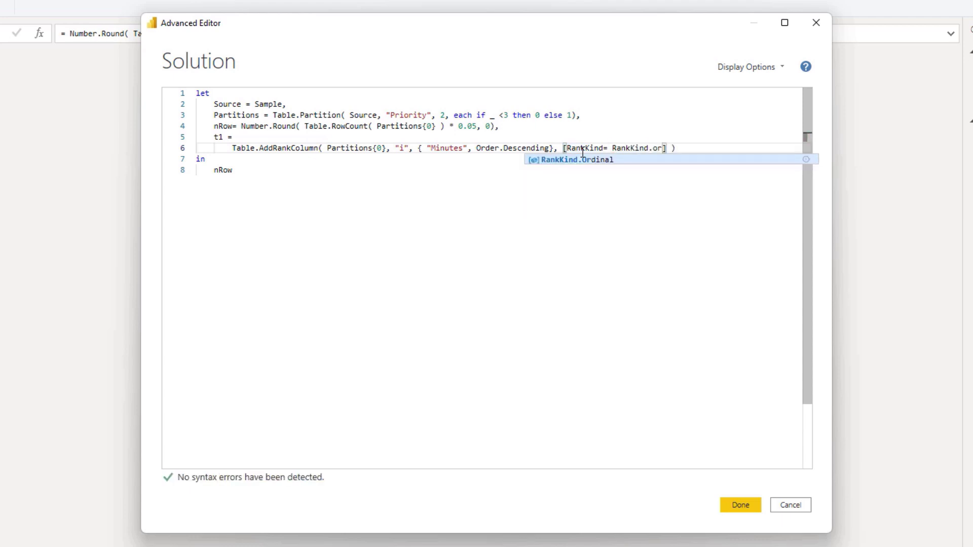
key("Tab")
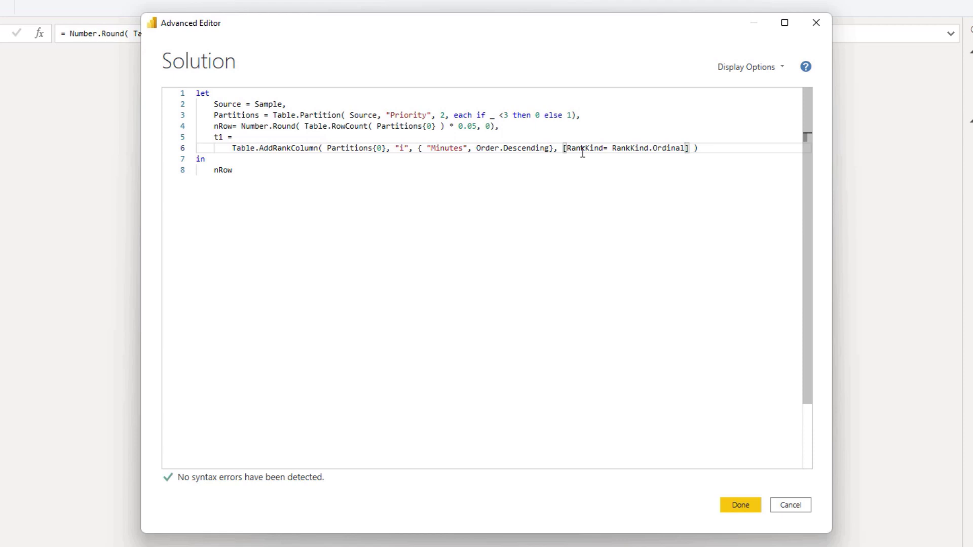
Step: Return t1 instead of nRow and apply, showing 44 rows ranked by Minutes in column i
left_click(216, 138)
double_click(215, 138)
key("ctrl+c")
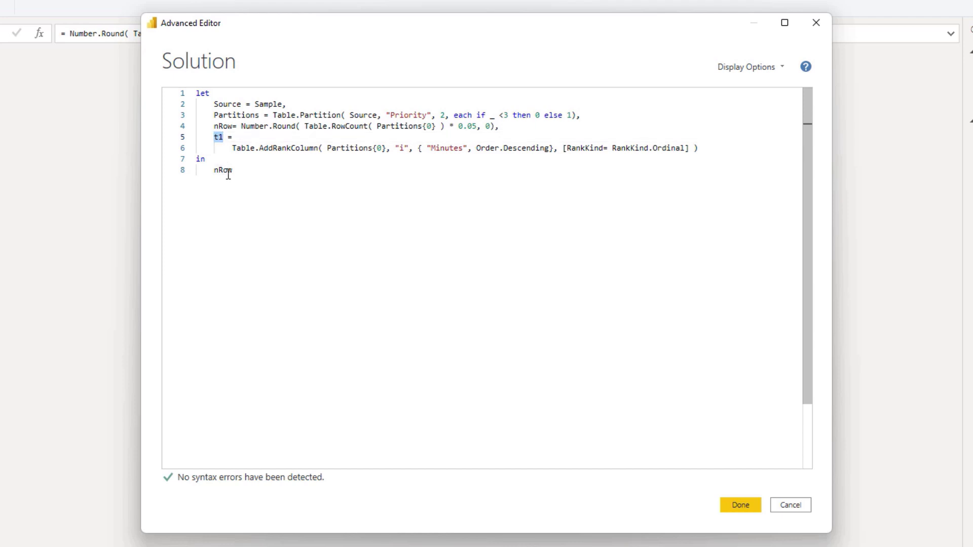
double_click(227, 172)
key("ctrl+v")
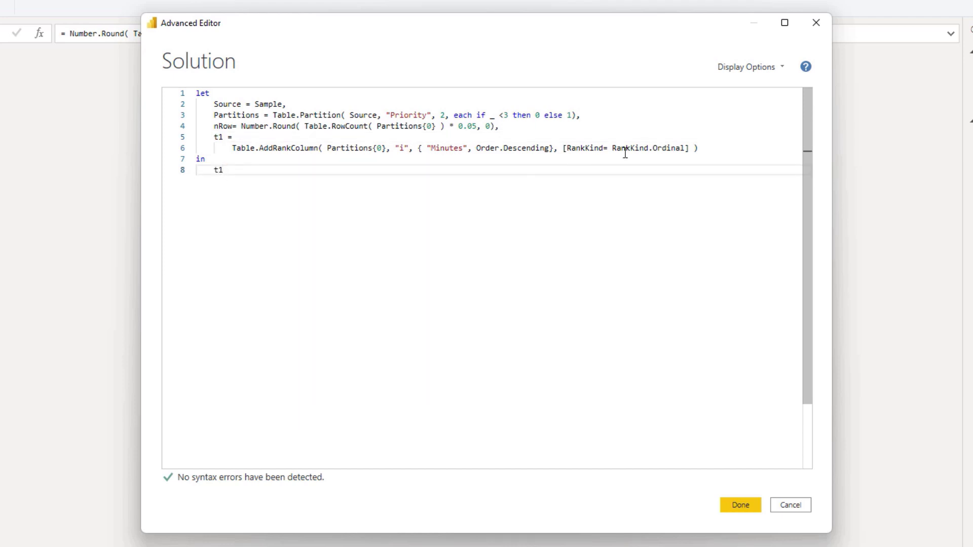
left_click(694, 148)
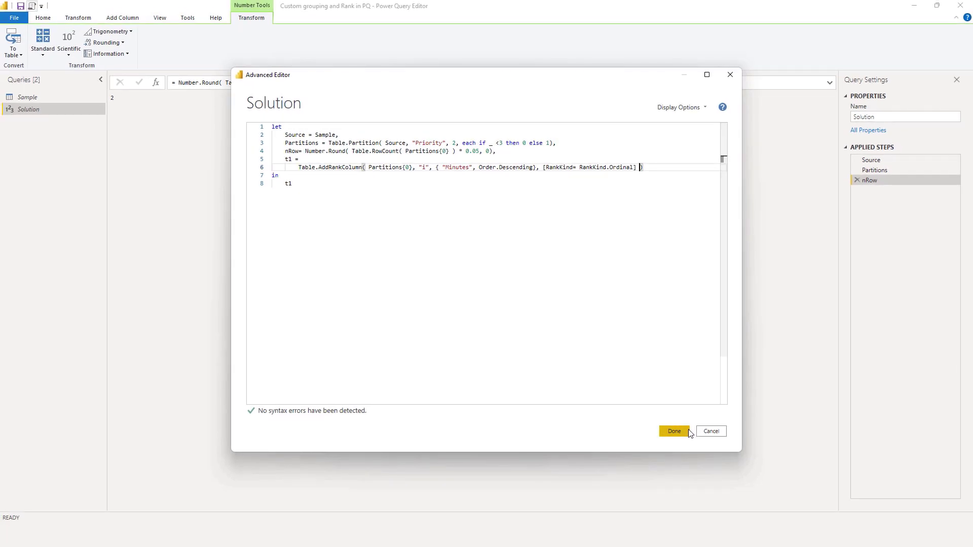
left_click(688, 431)
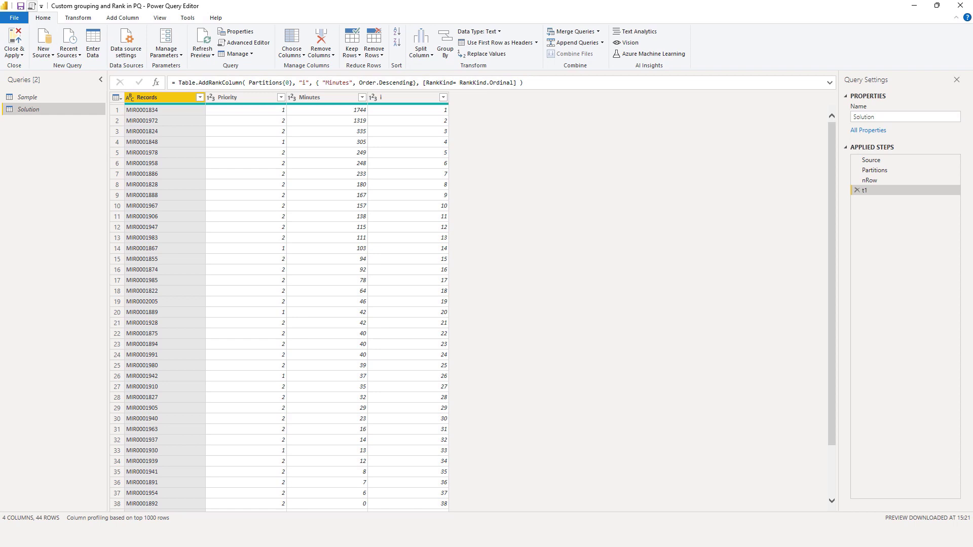
Step: Start wrapping the t1 rank step in Table.AddColumn in the Solution query's Advanced Editor
left_click(264, 44)
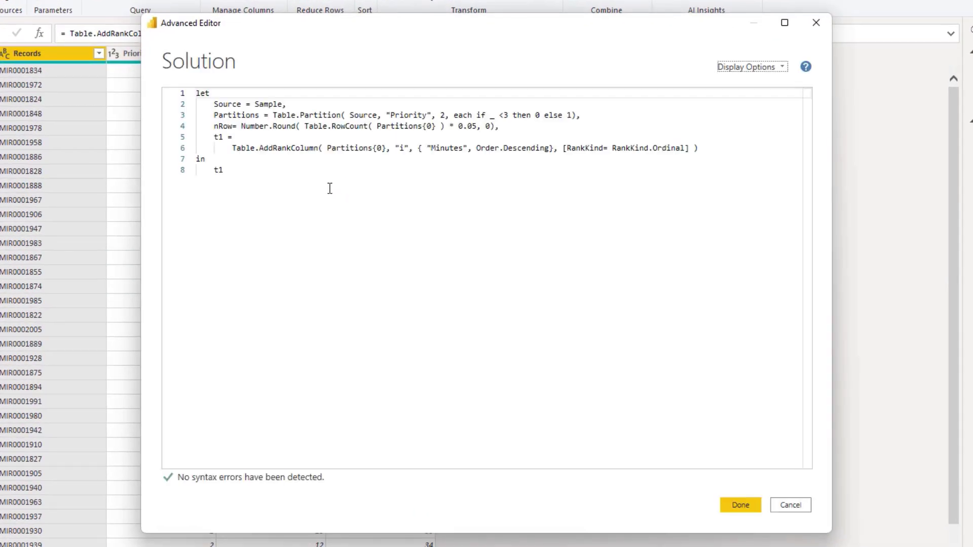
left_click(270, 140)
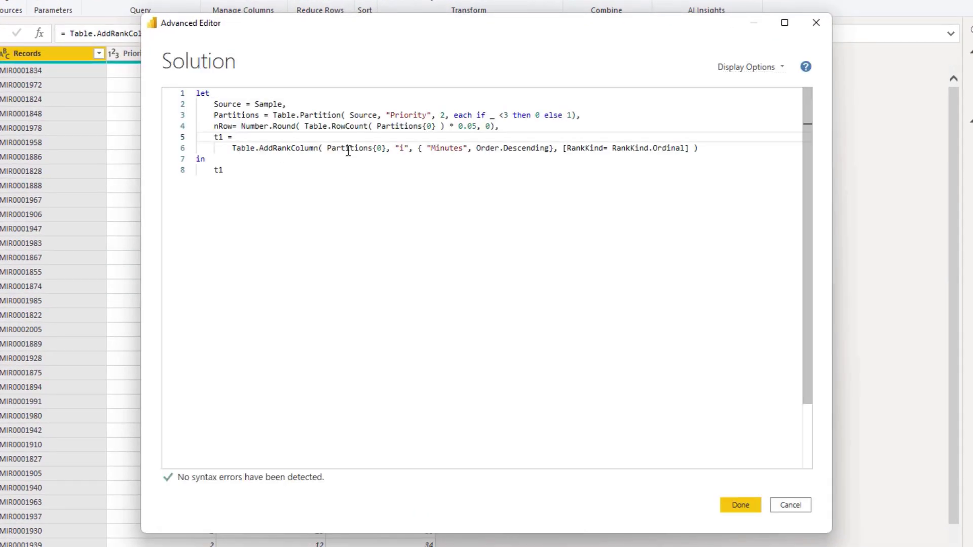
key("Return")
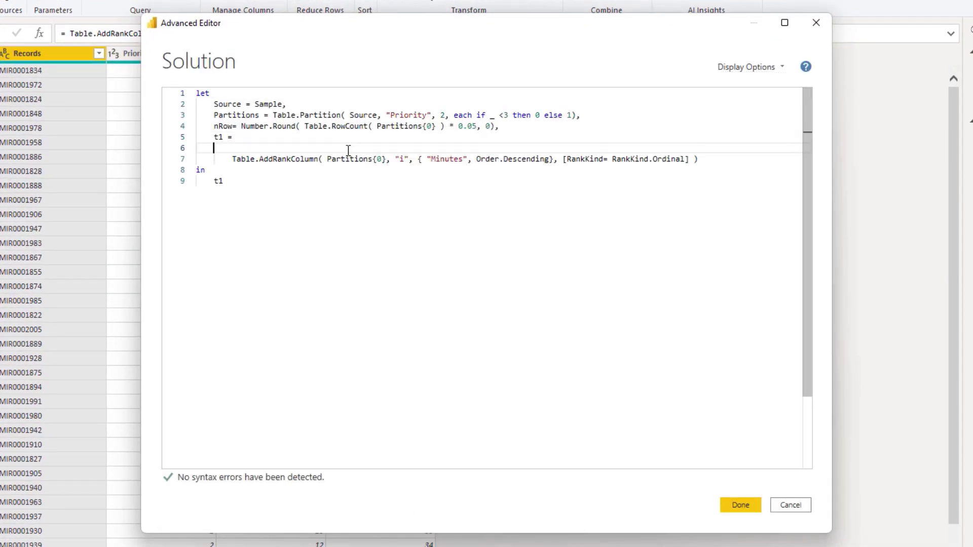
type("Ta")
key("Tab")
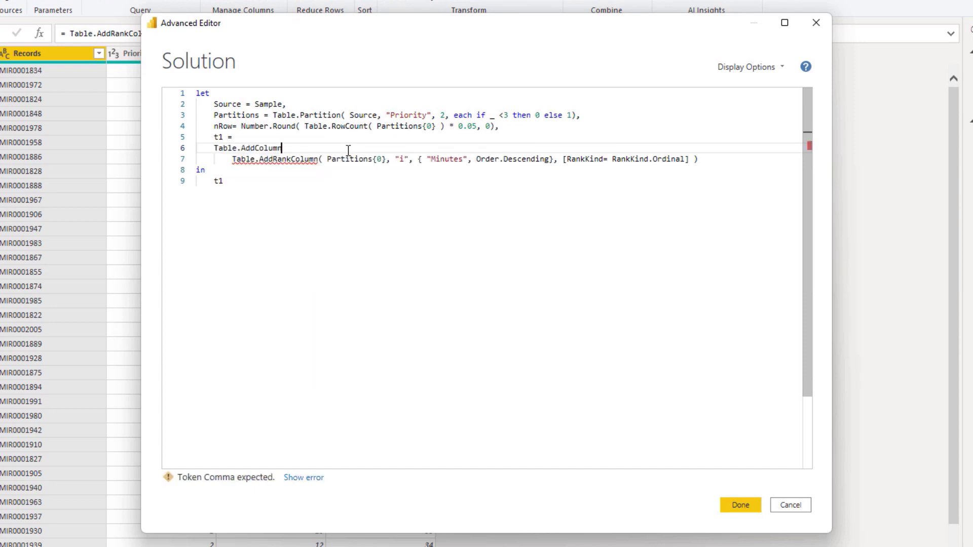
type("(")
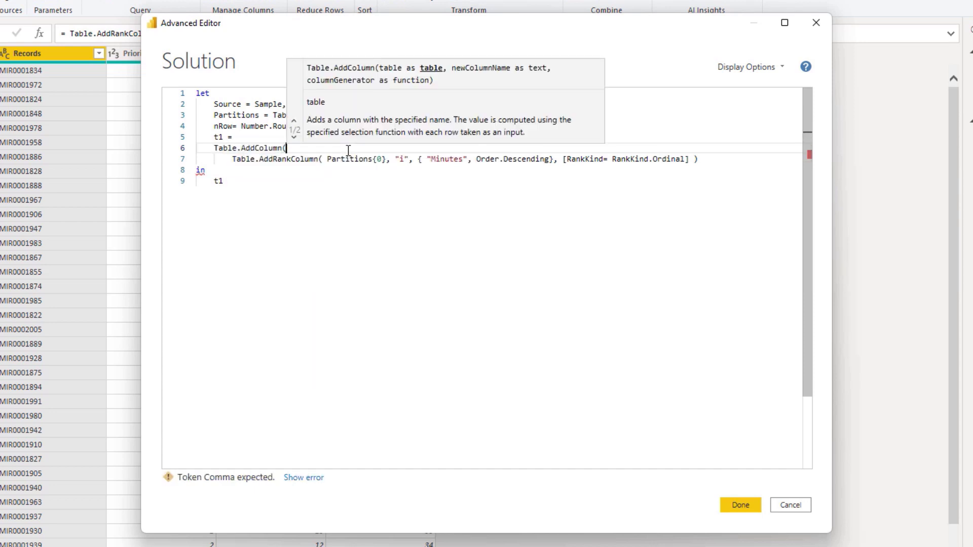
key("Down")
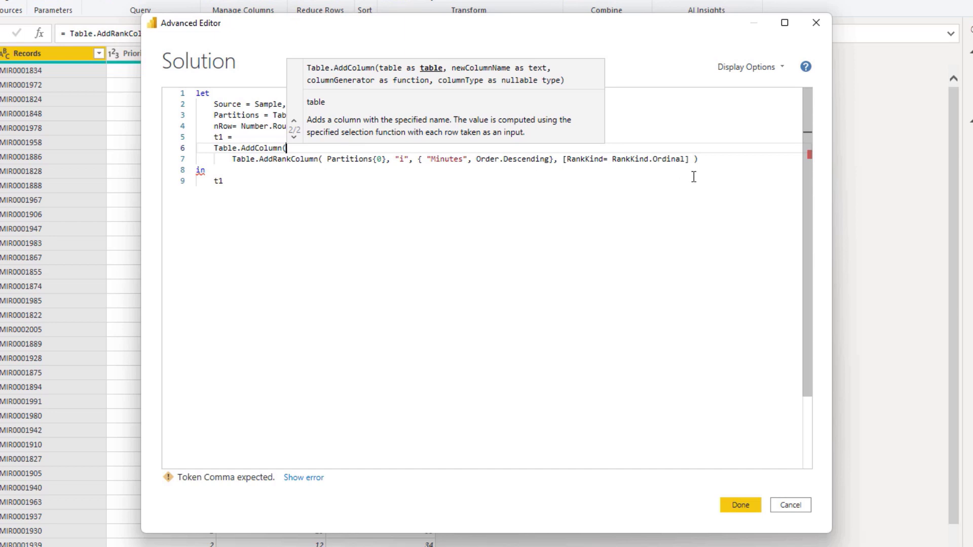
Step: Supply the arguments "Exclude", each [i] <= nRow, type logical, close the call, and apply
left_click(701, 160)
type(",")
key("Return")
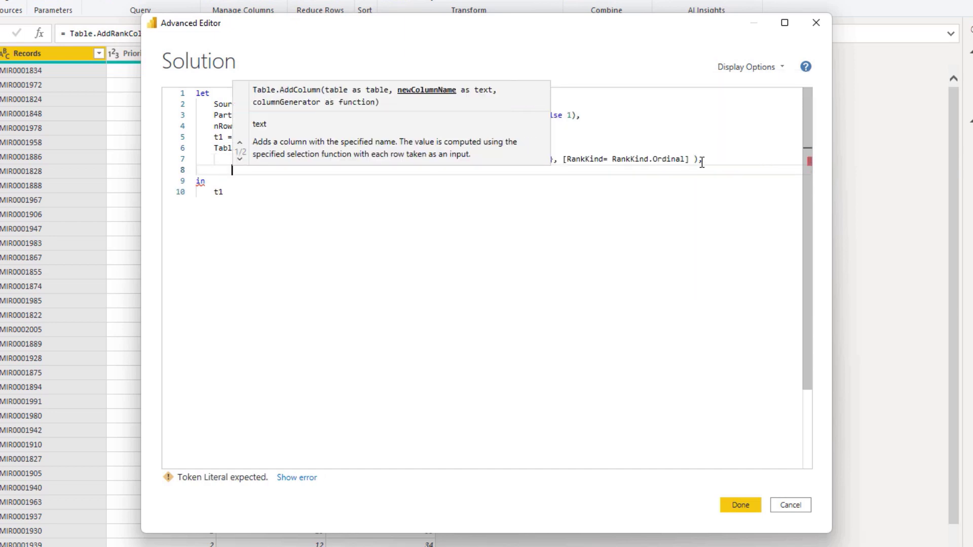
type("\"E")
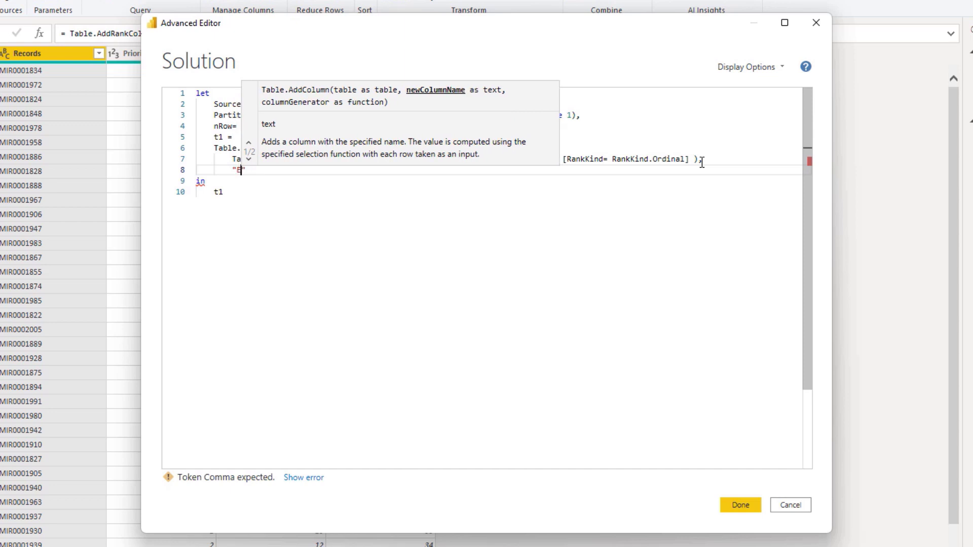
type("xclude")
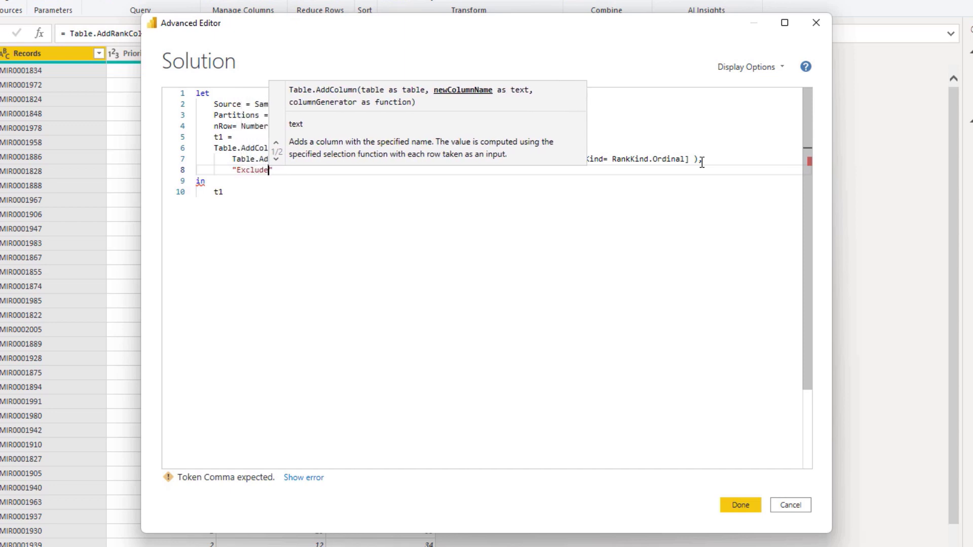
type("\",")
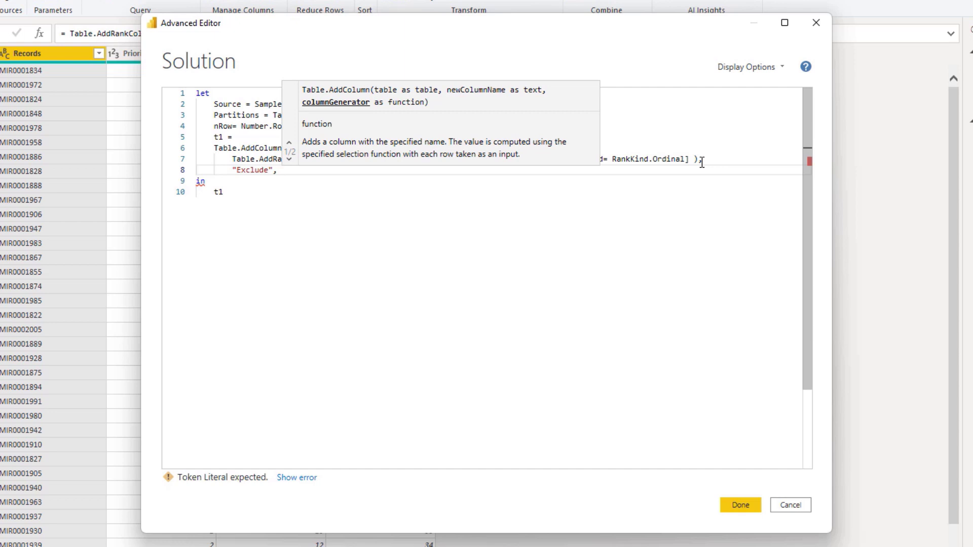
type("each")
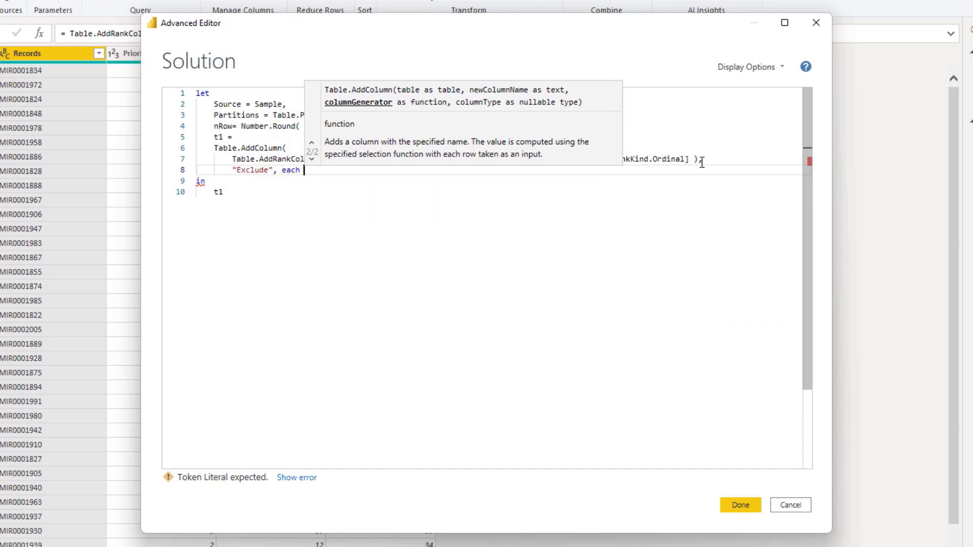
type(" [")
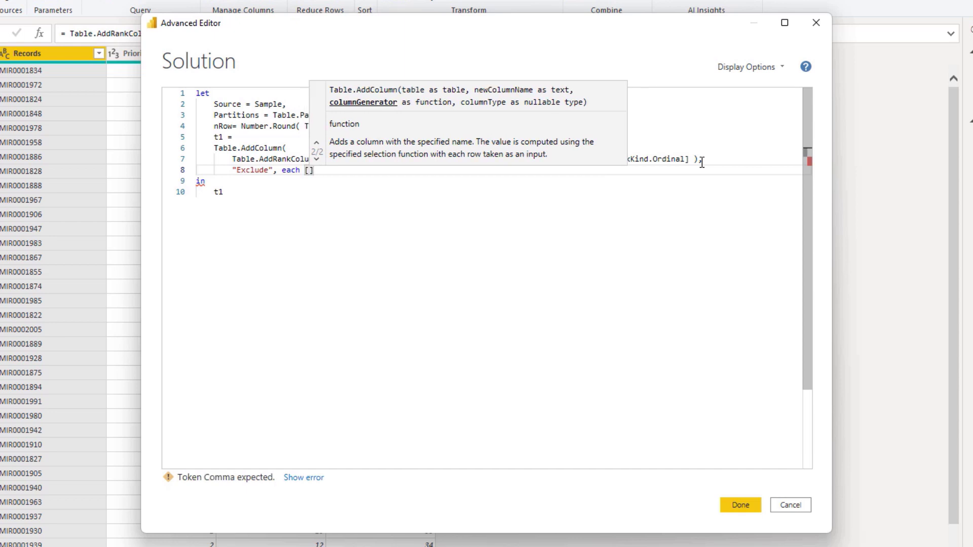
type("i")
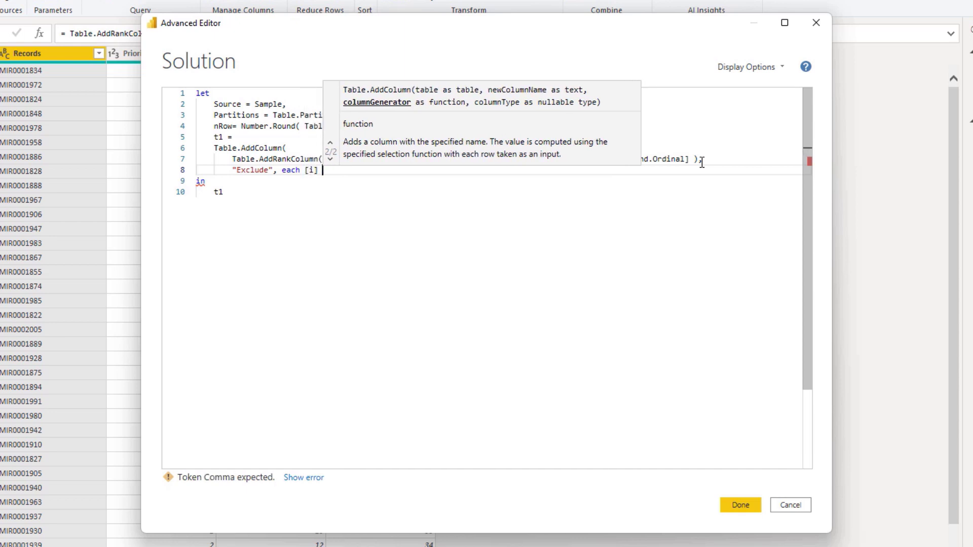
type("] <=")
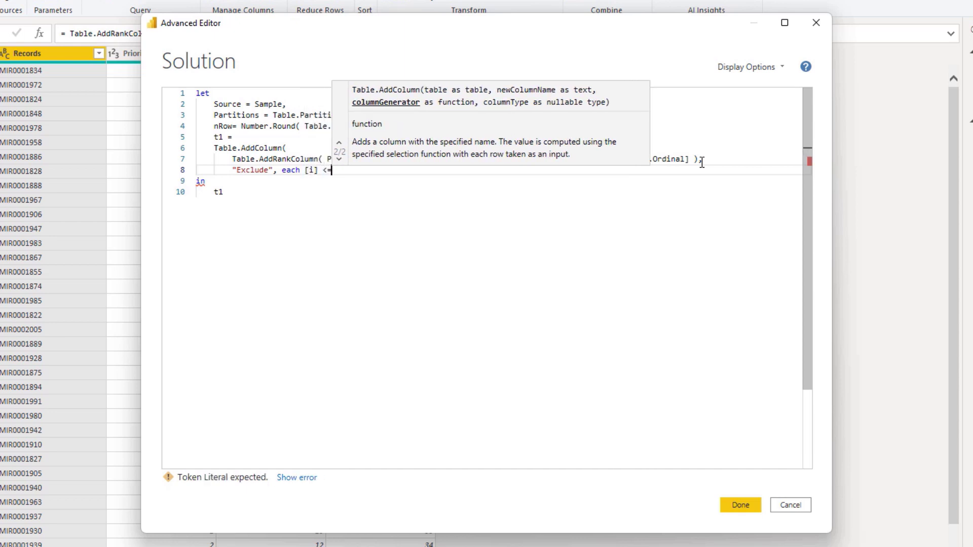
type(" nRow")
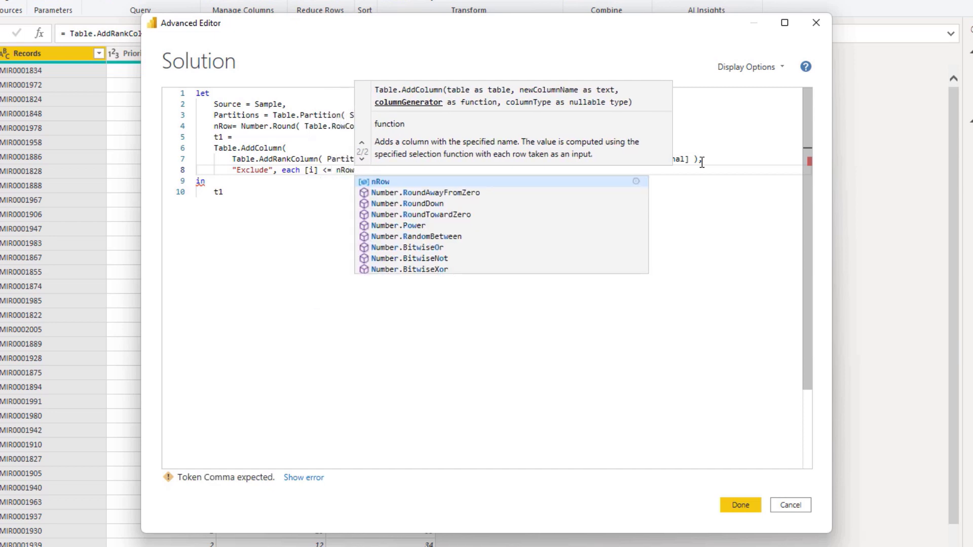
type(", ")
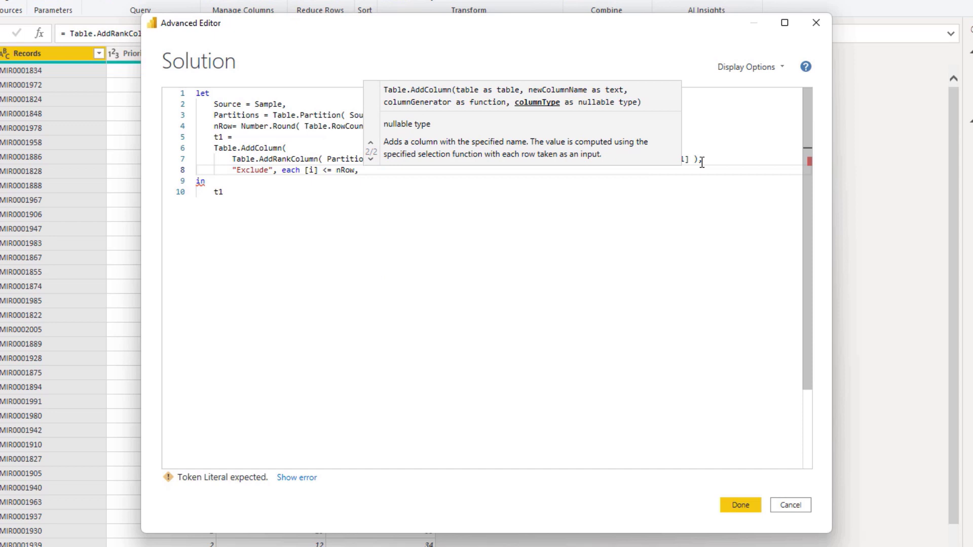
type("type ")
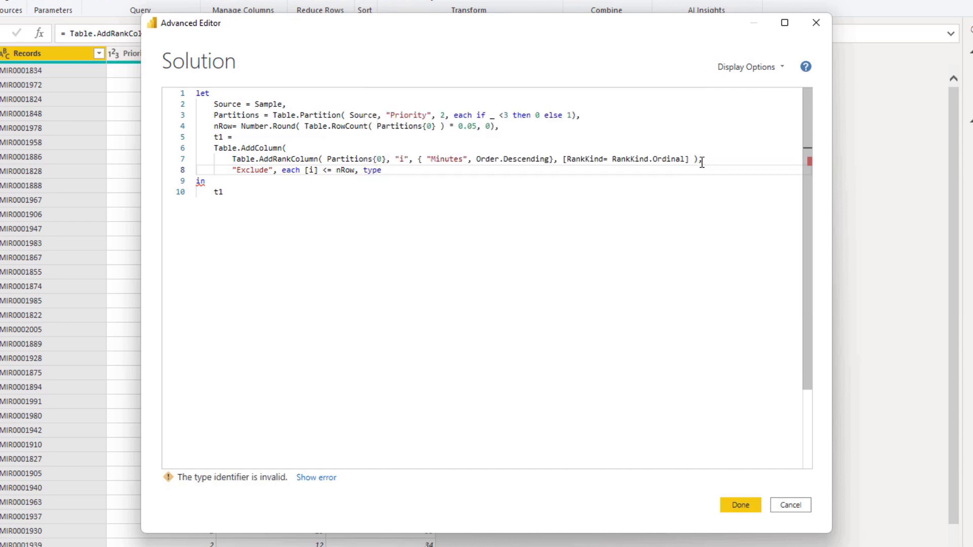
type("logical")
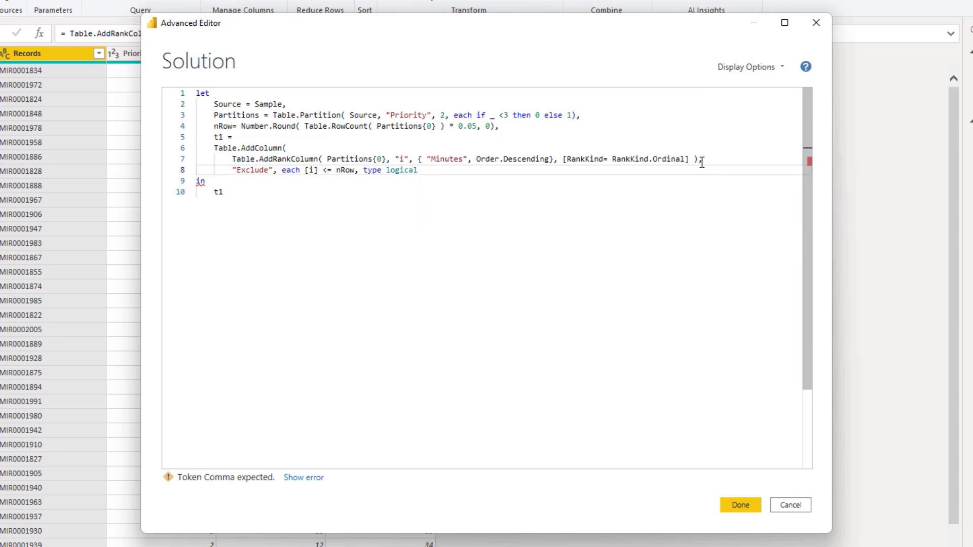
key("Return")
type(")")
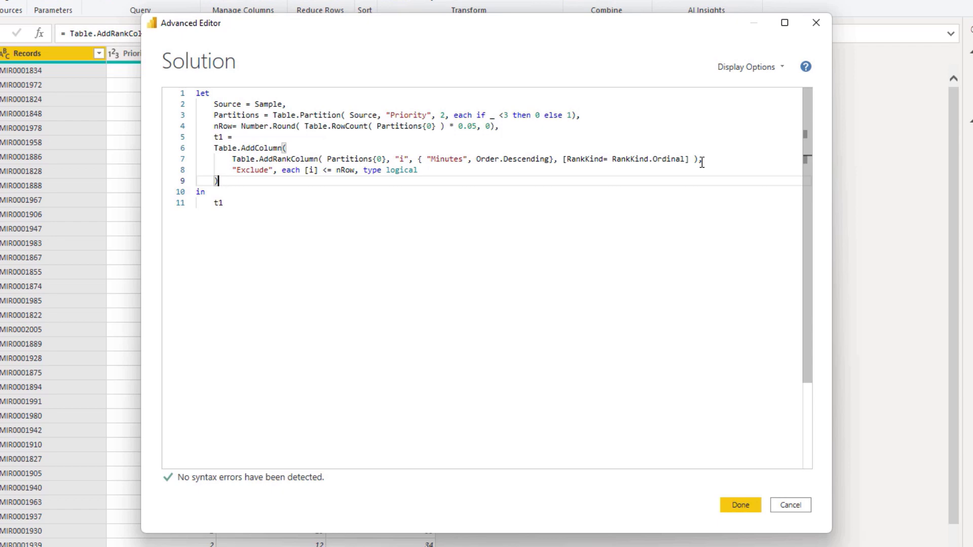
left_click(743, 507)
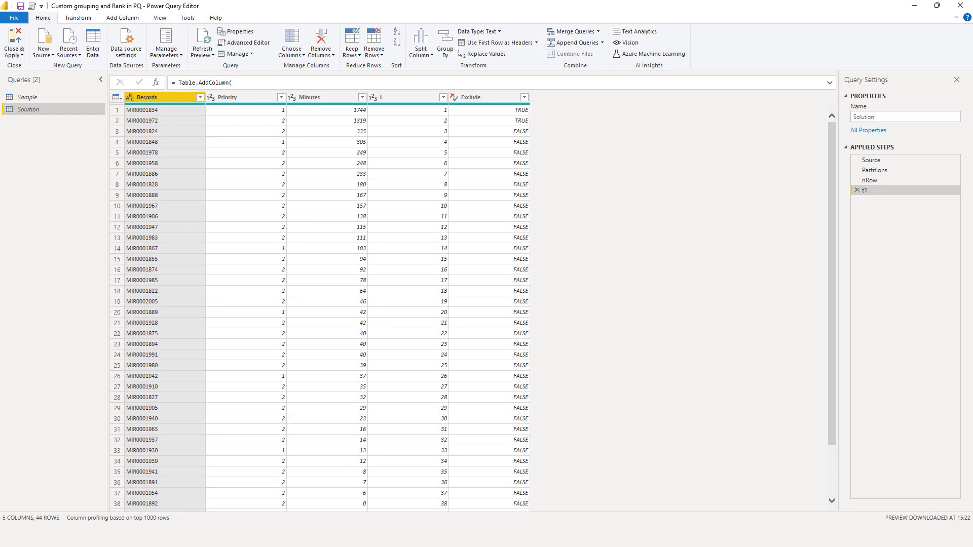
Step: Wrap the t1 Table.AddColumn expression in Table.RemoveColumns with the column list { "i" }
left_click(258, 44)
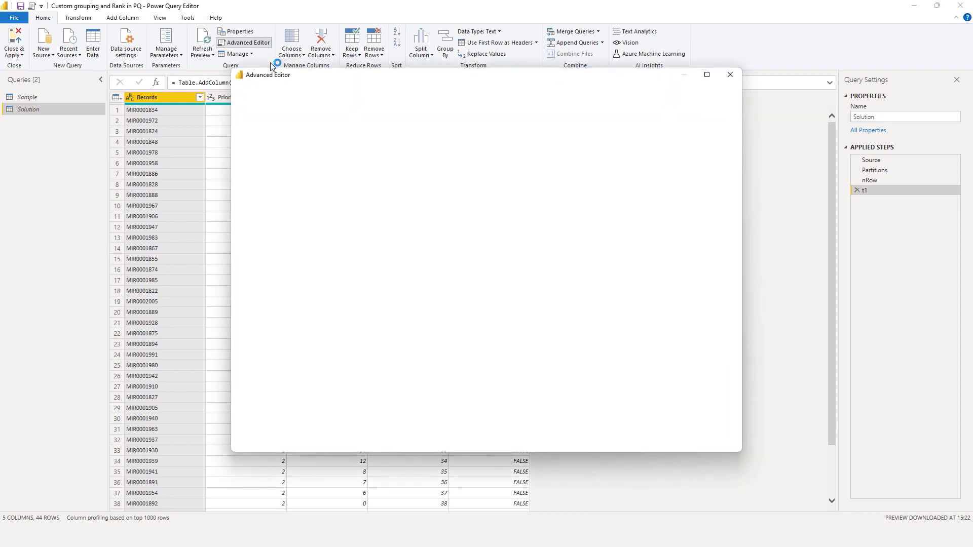
left_click(356, 160)
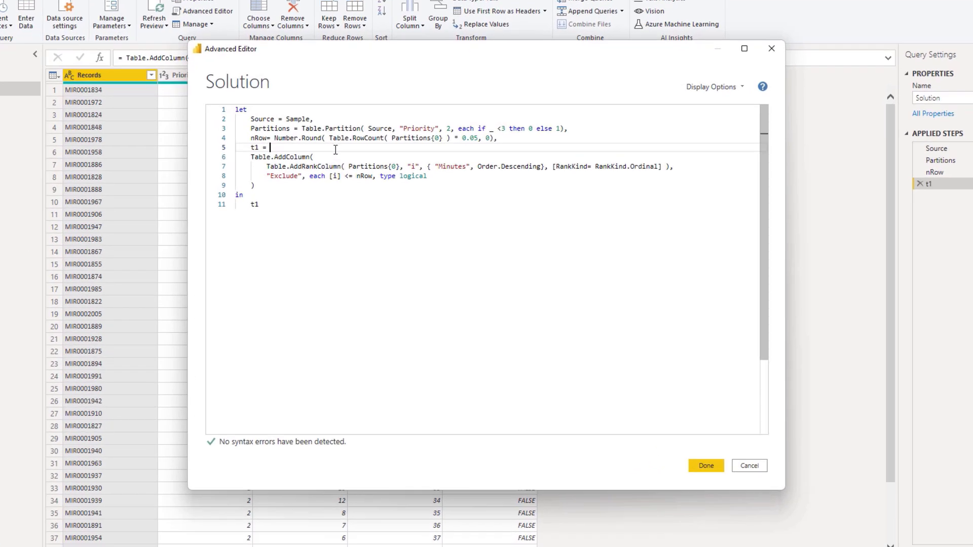
type("t")
type("ro")
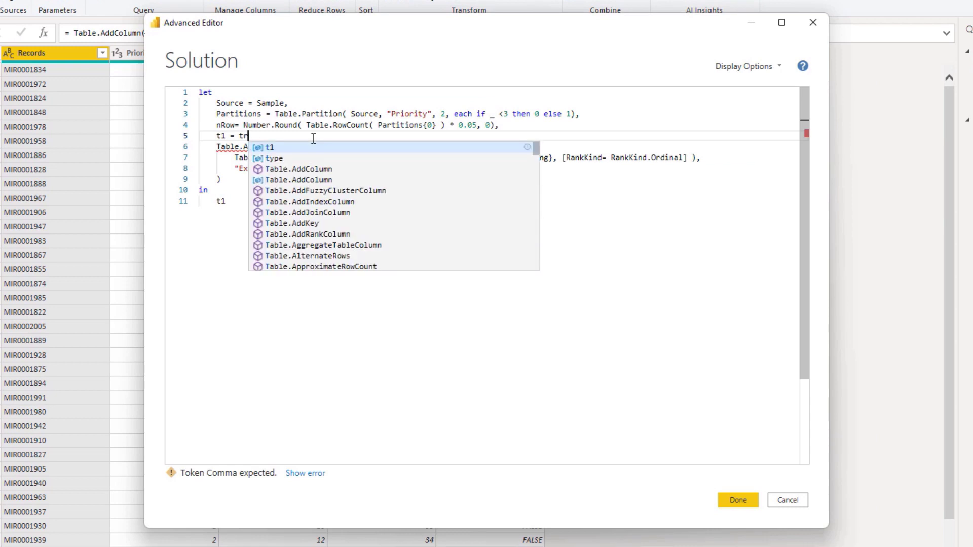
key("Down")
key("Down")
key("Down")
key("Down")
key("Down")
key("Down")
key("Down")
key("Down")
key("Down")
key("Down")
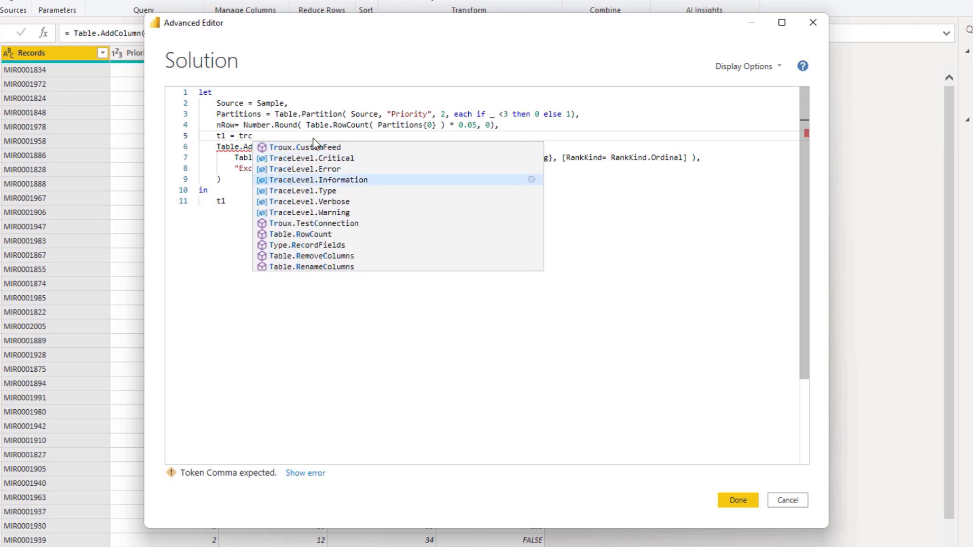
key("Tab")
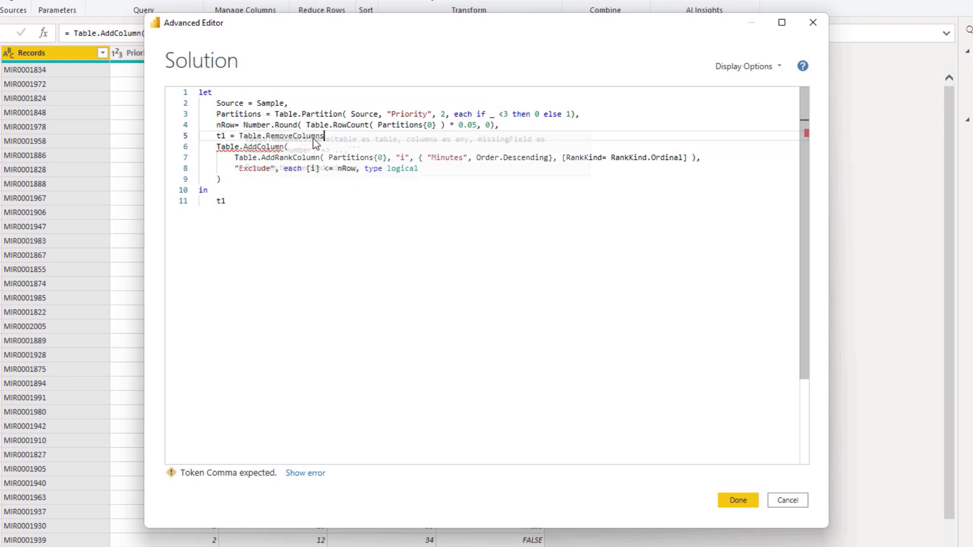
type("(")
key("Delete")
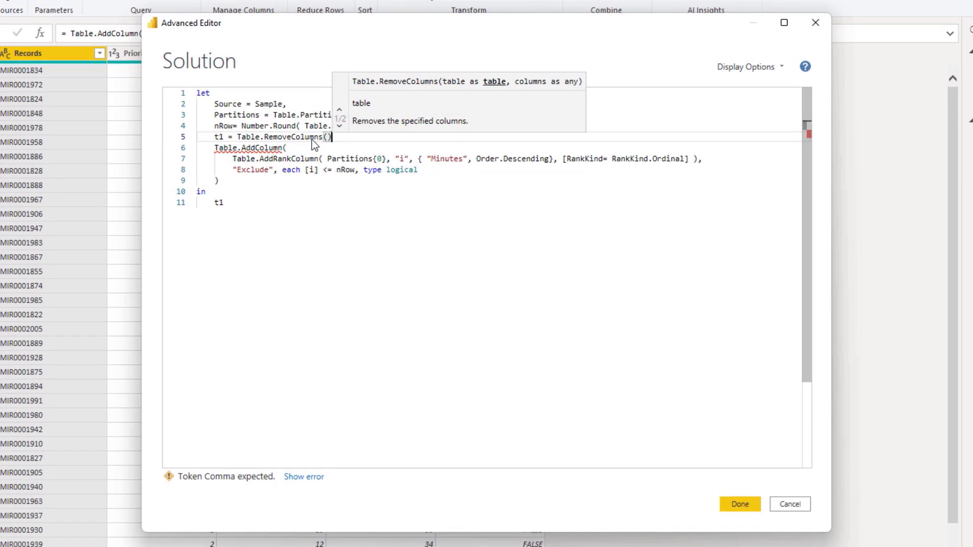
key("Down")
key("Down")
key("Down")
key("Down")
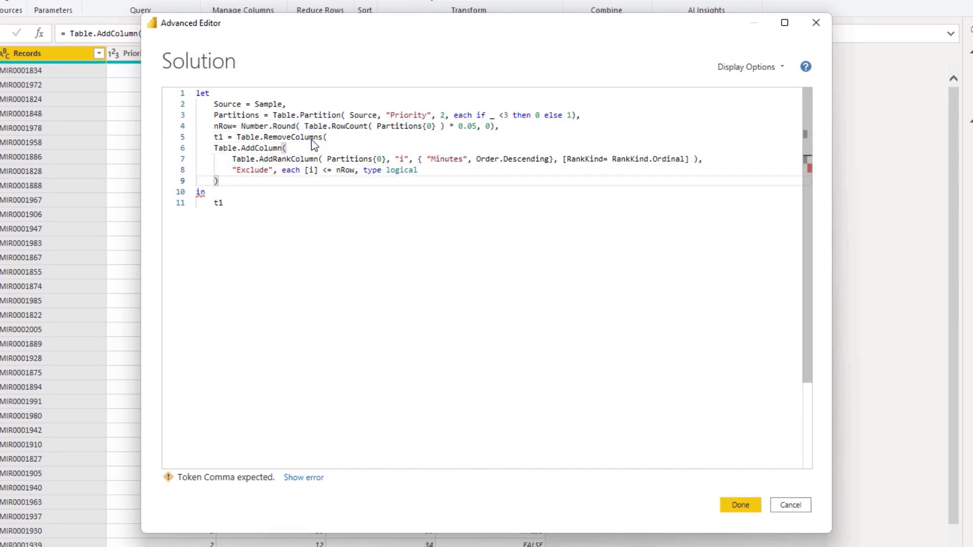
type(", { \"")
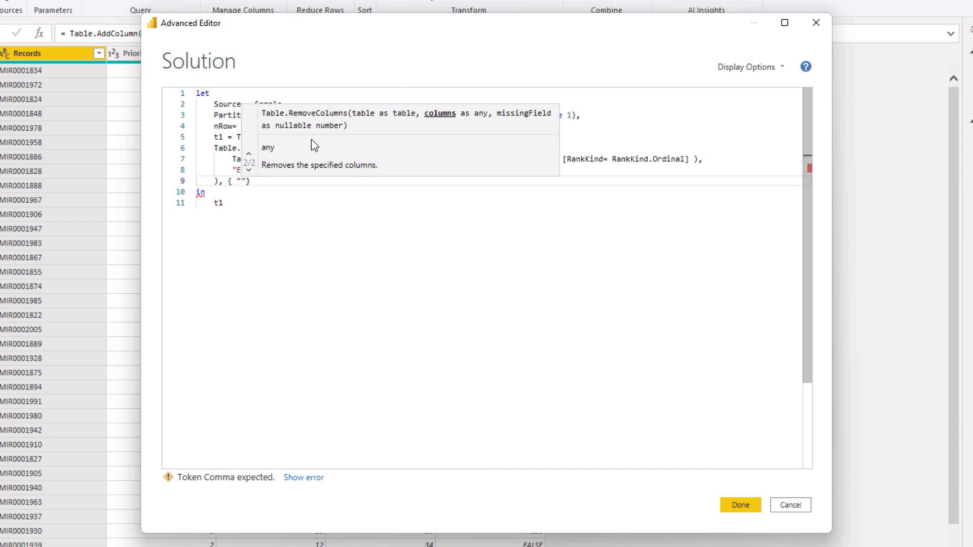
type("i\"")
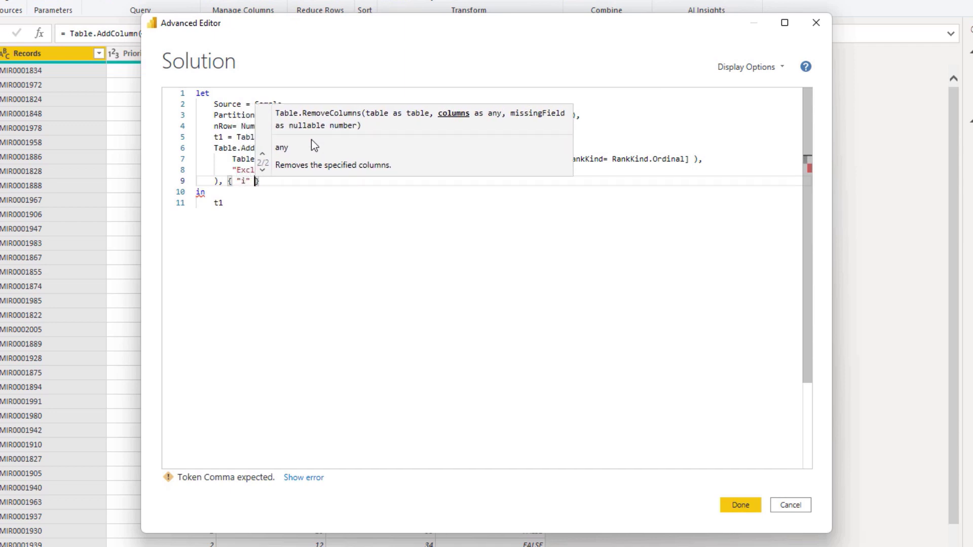
key("Right")
key("Return")
type(")")
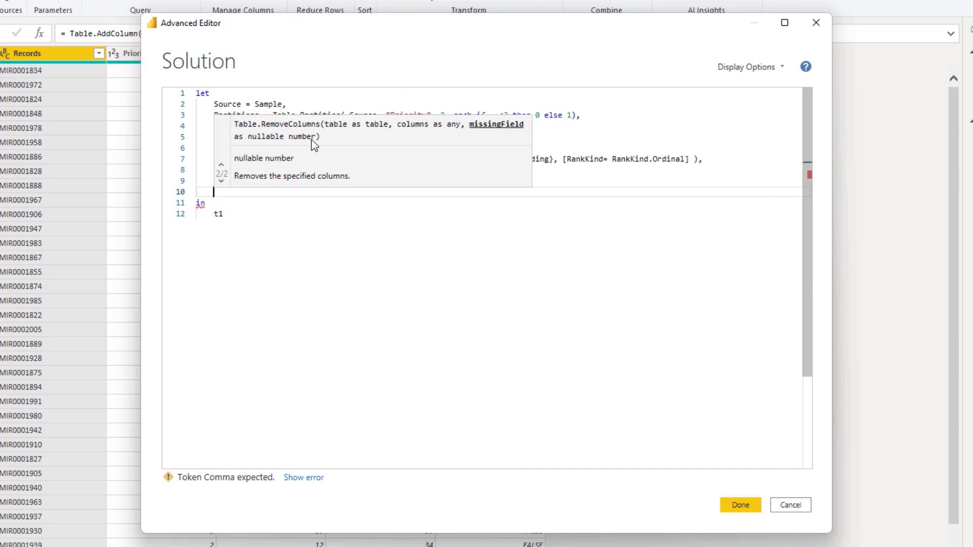
Step: Delete the Table.AddColumn block by mistake, then undo to restore it
key("Up")
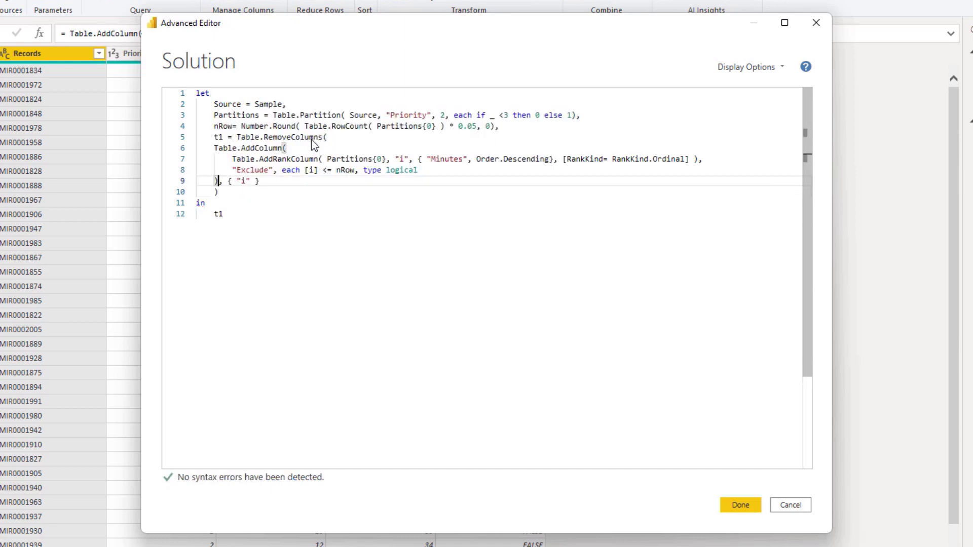
key("End")
key("shift+Home")
key("shift+Up")
key("shift+Up")
key("shift+Up")
key("BackSpace")
type("q")
key("ctrl+z")
key("ctrl+z")
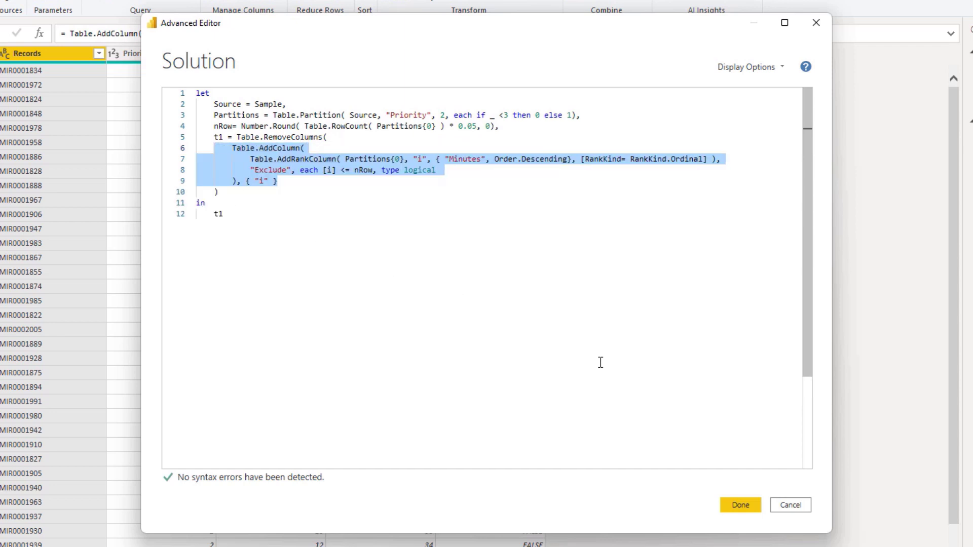
Step: Apply the code so t1 previews Records, Priority, Minutes and Exclude without the i column
left_click(742, 511)
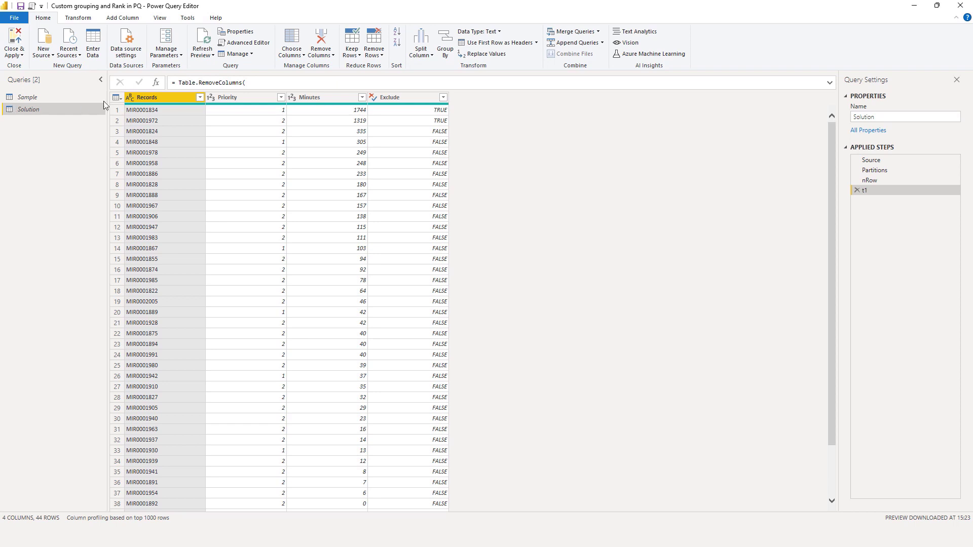
Step: Add step t2 = Table.AddColumn(Partitions{1}, "Exclude", each true, type logical)
left_click(248, 42)
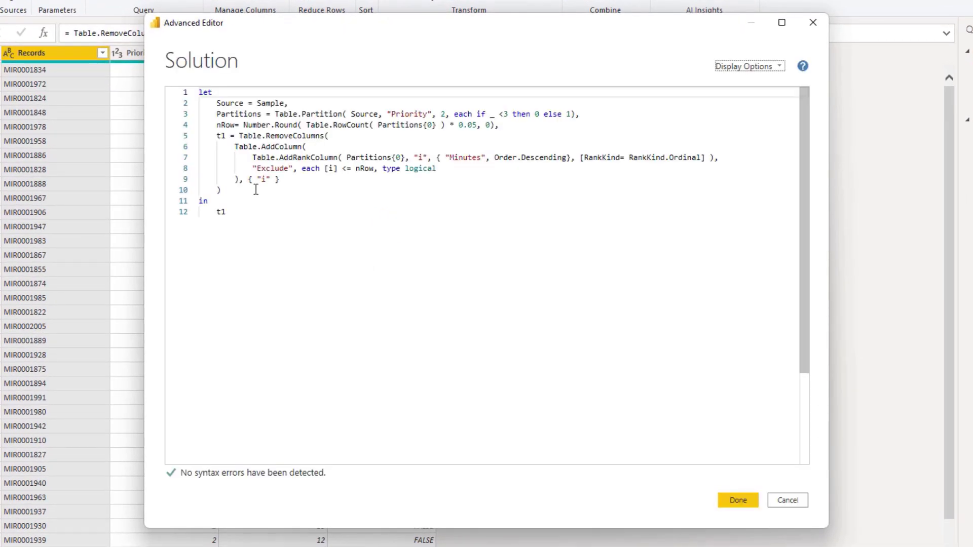
left_click(256, 190)
key("Return")
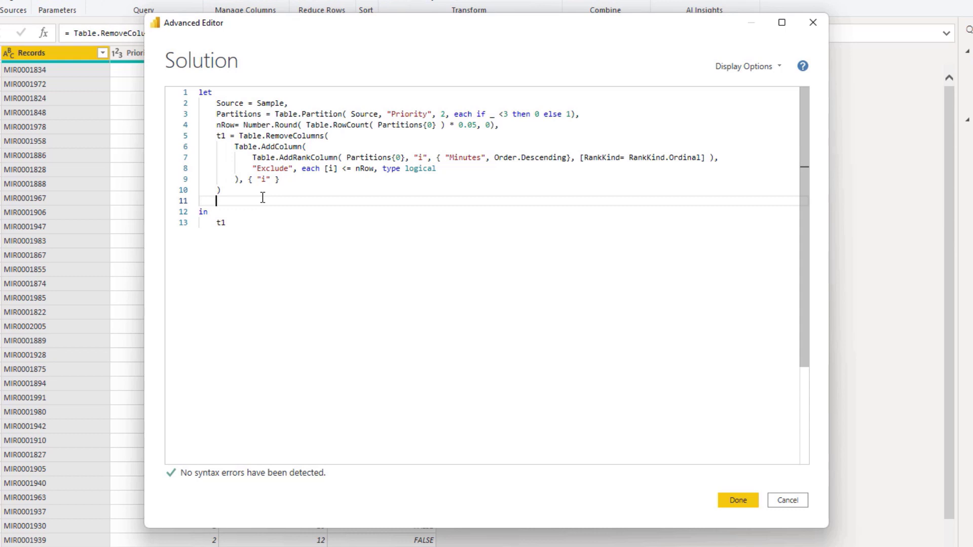
type("t2 =")
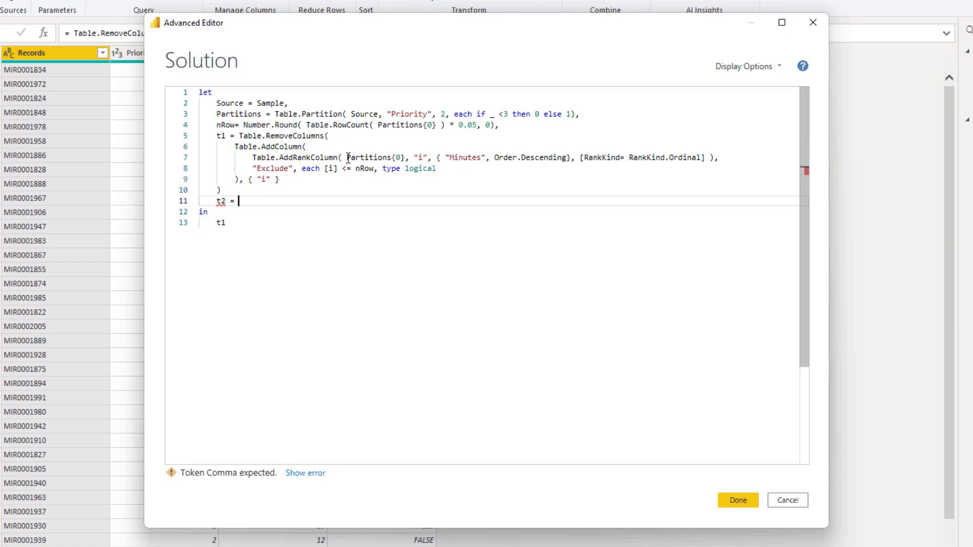
left_click_drag(347, 157, 405, 158)
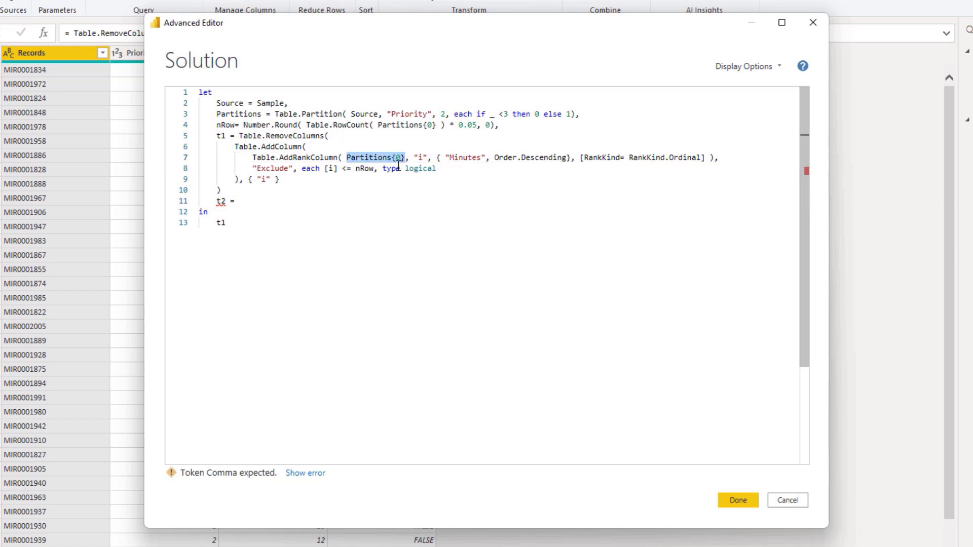
left_click(315, 201)
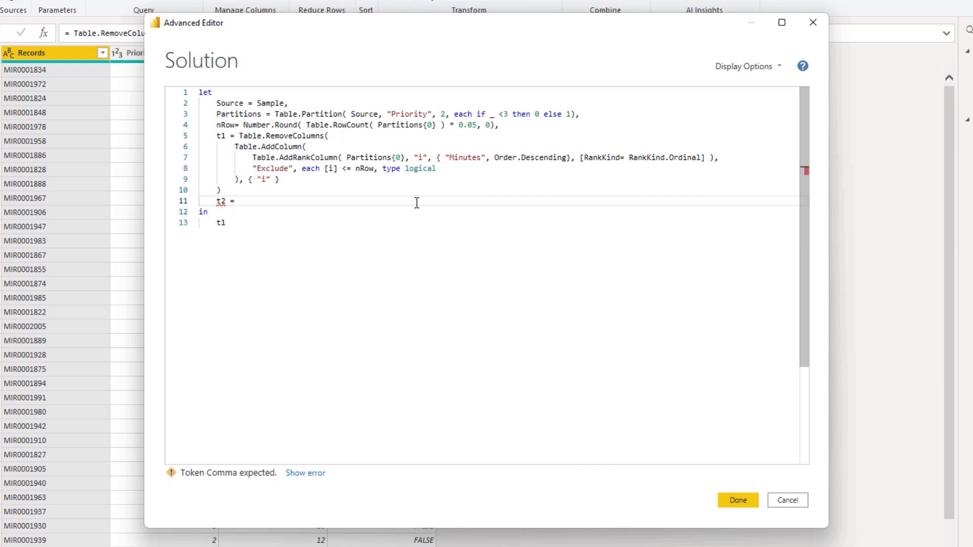
type("ta")
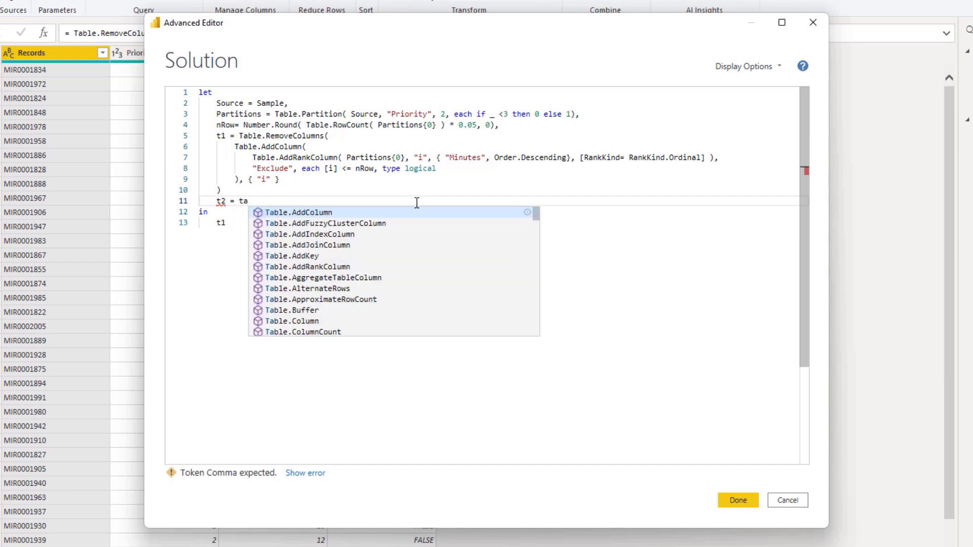
key("Tab")
type("( ")
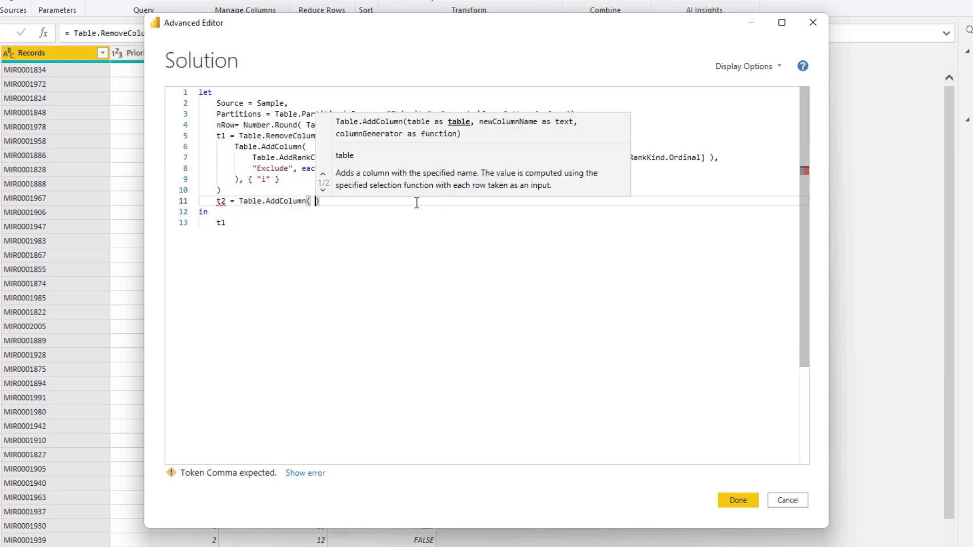
type("Partitions{0")
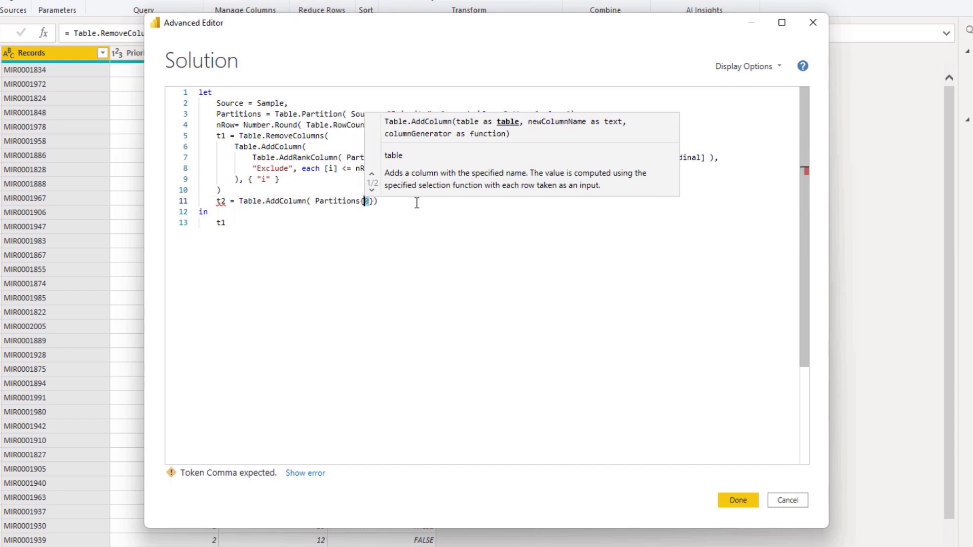
key("BackSpace")
type("1}, ")
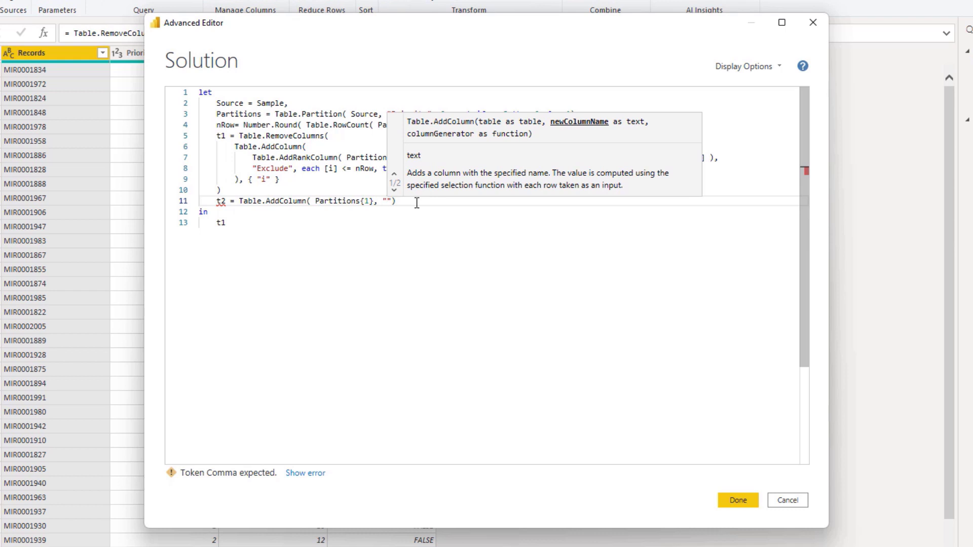
type("\"Exclude")
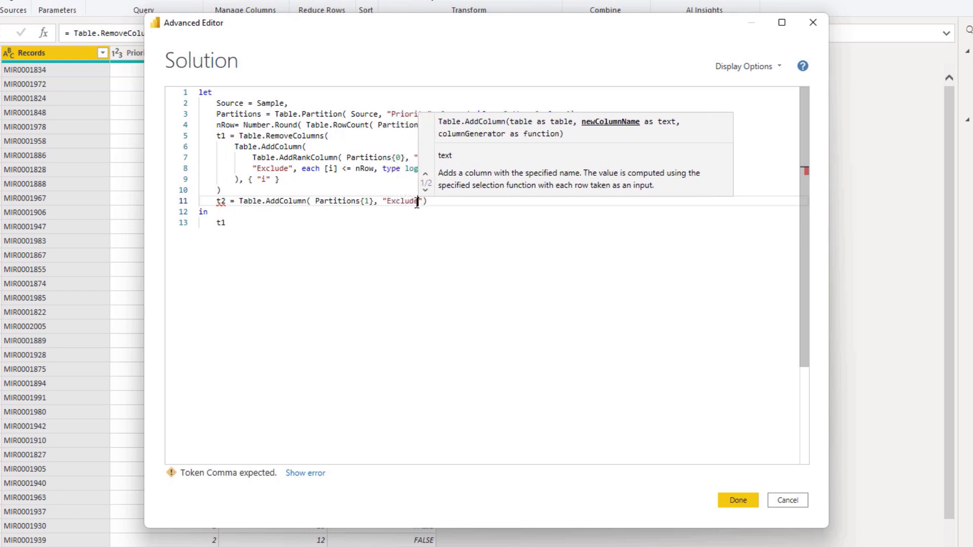
type("\", ")
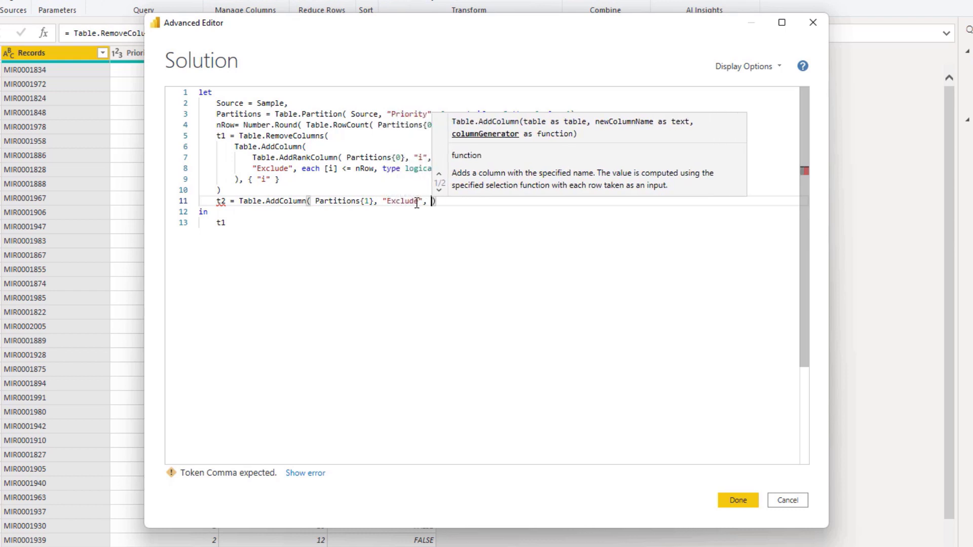
type("each tr")
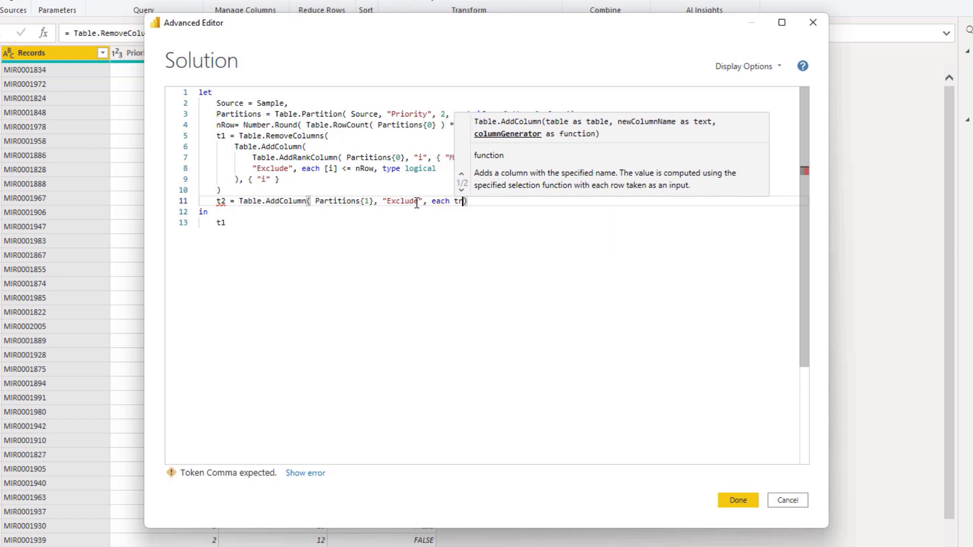
type("ue, ty")
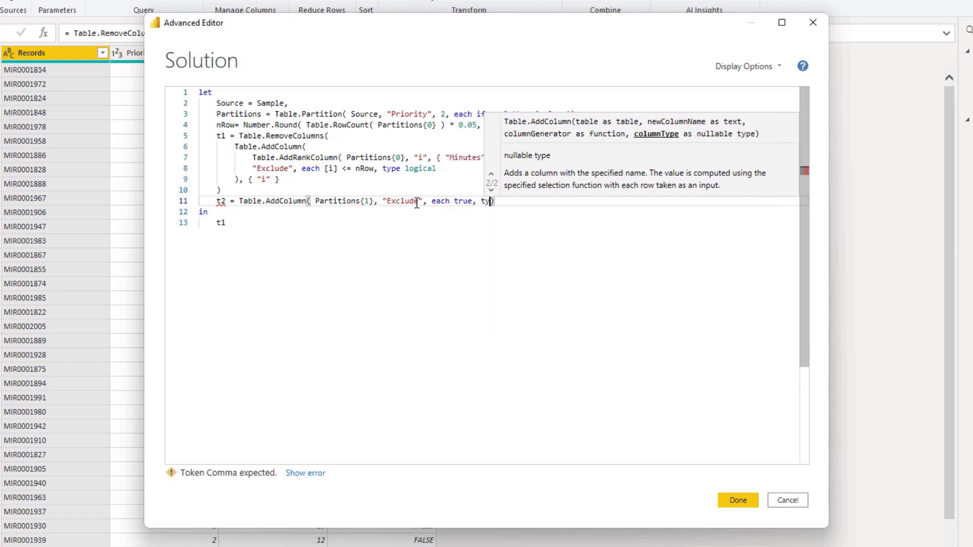
type("pe lo")
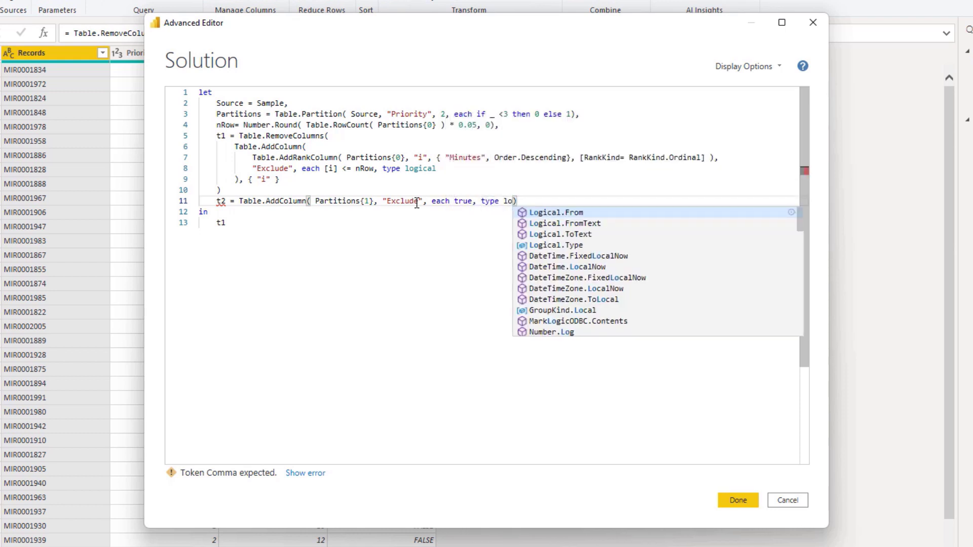
type("gical")
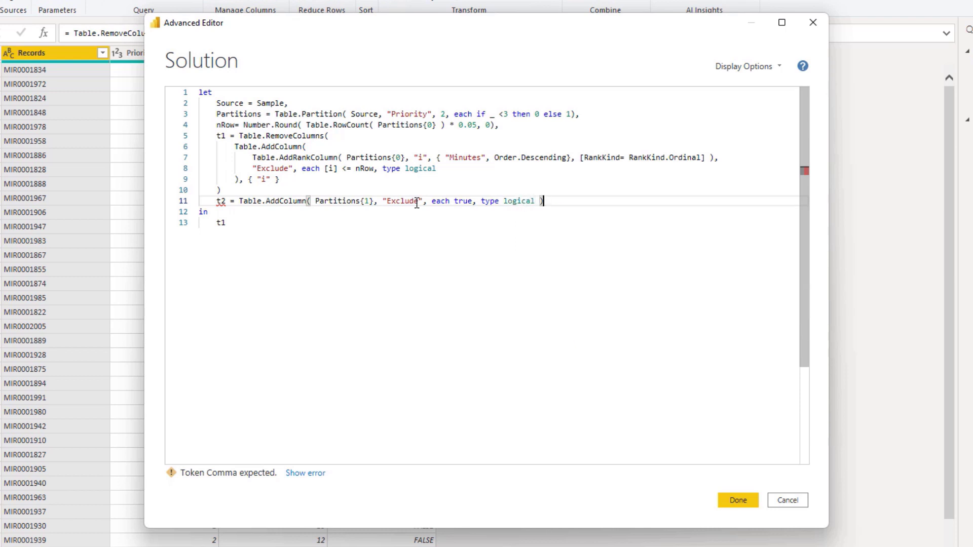
Step: Add the missing comma after t1, return t2 as the output, and apply
key("Down")
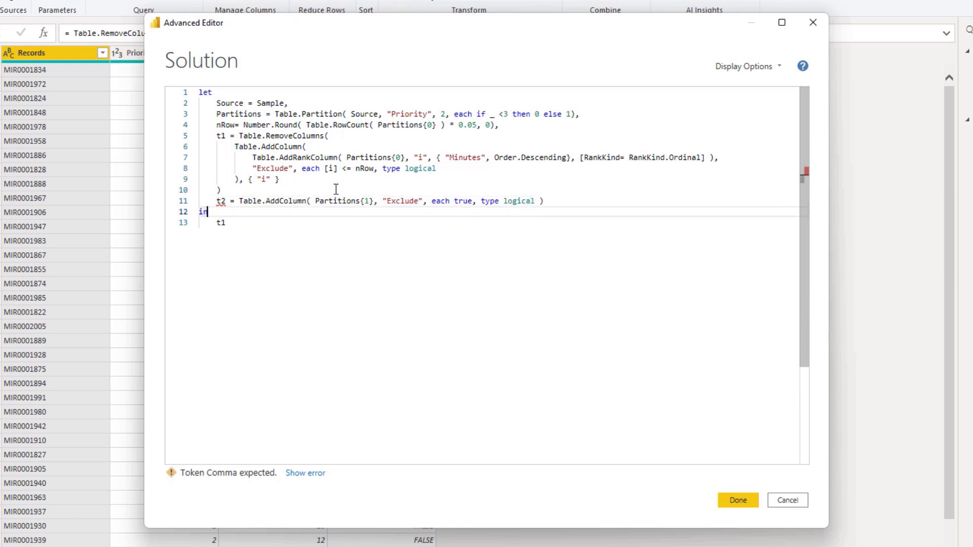
left_click(334, 189)
type(",")
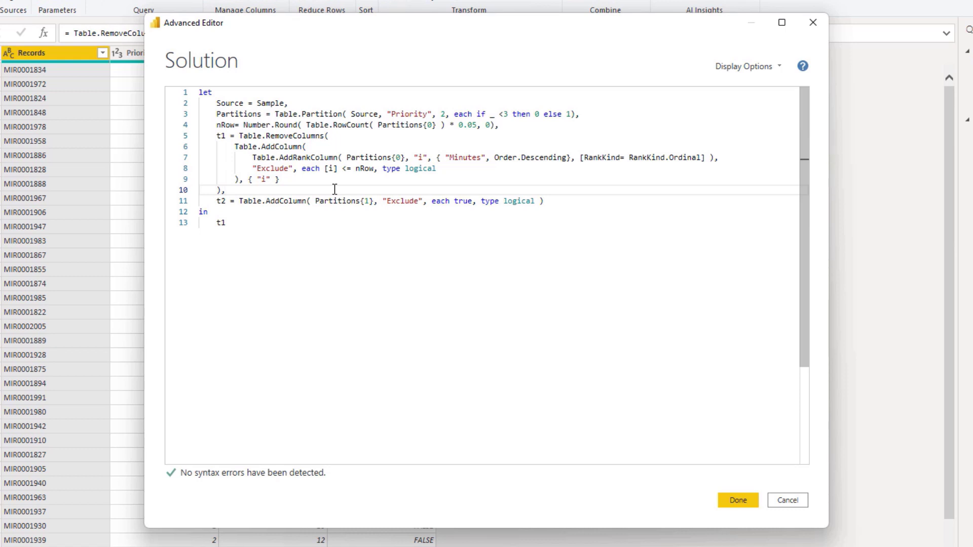
left_click(229, 222)
key("BackSpace")
type("2")
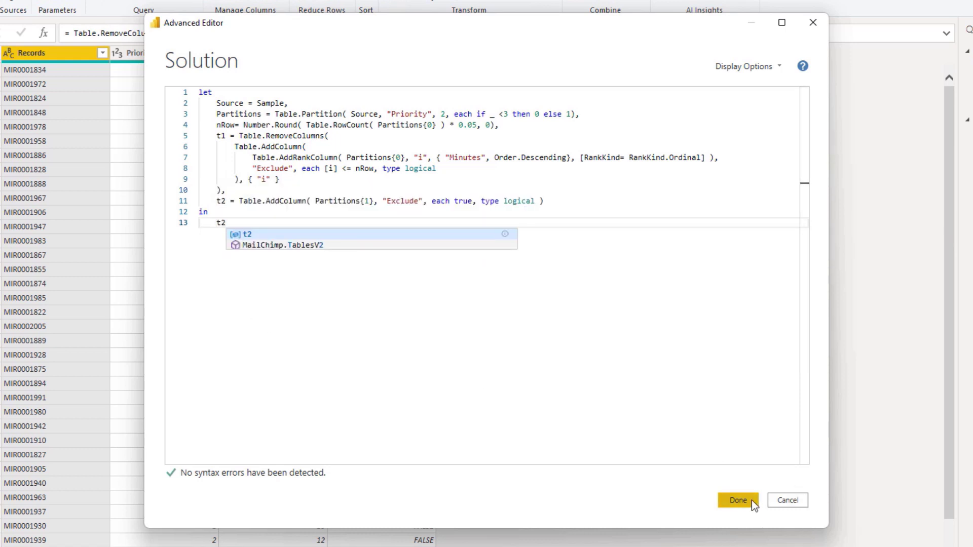
left_click(752, 501)
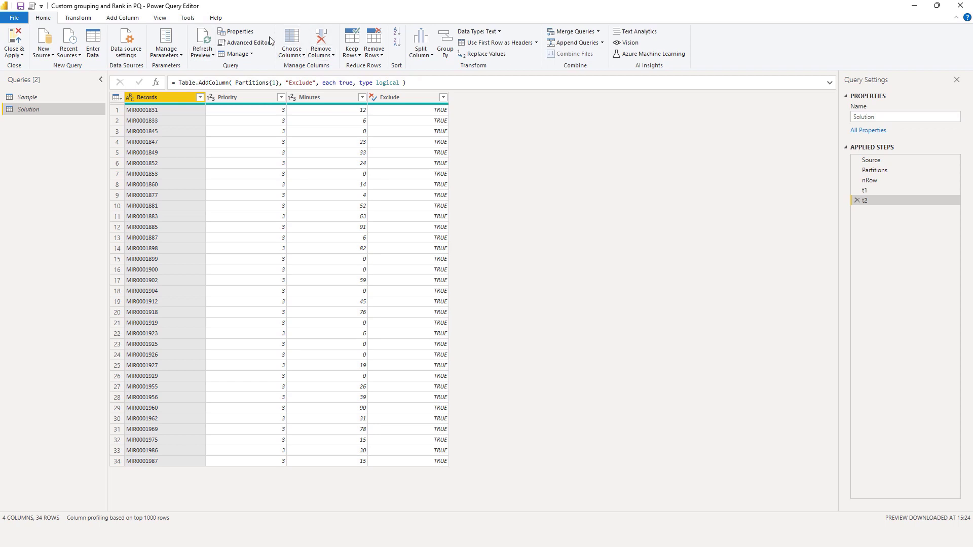
Step: Add step t = t1 & t2, add a comma after t2, and return t
left_click(247, 42)
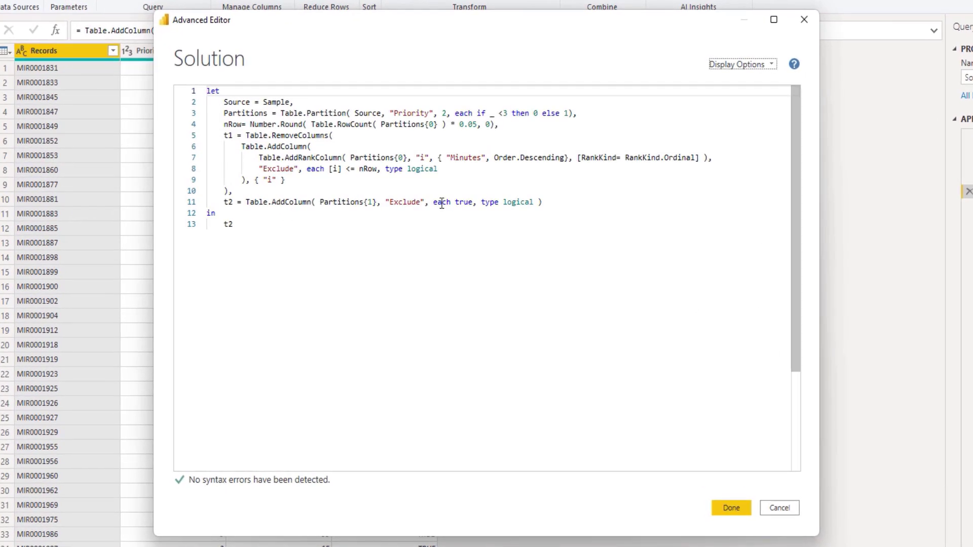
left_click(562, 203)
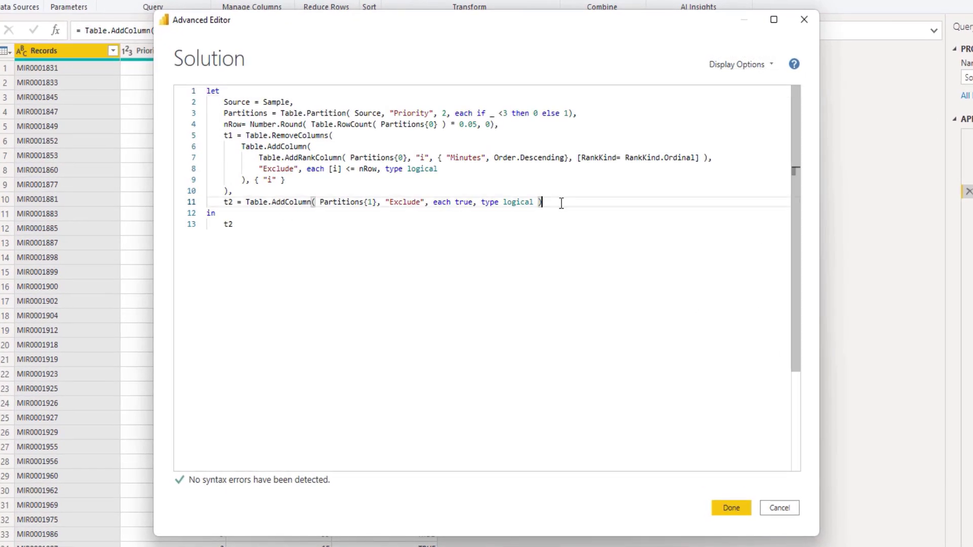
key("Return")
type("t = t1")
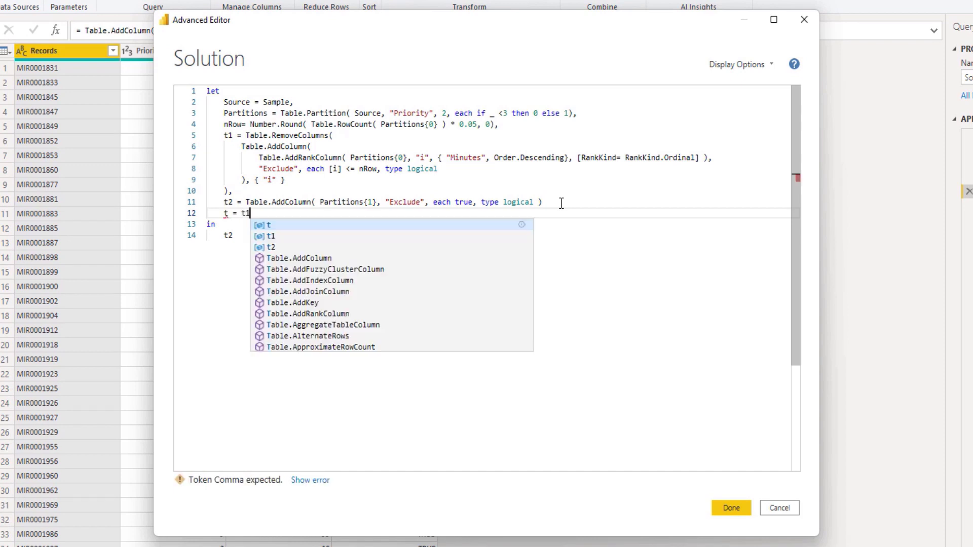
type(" & t")
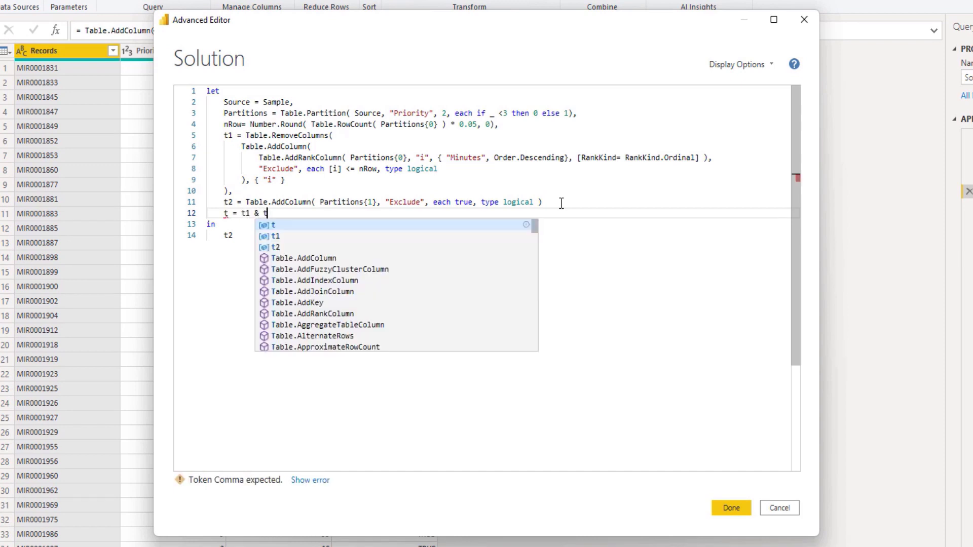
type("2")
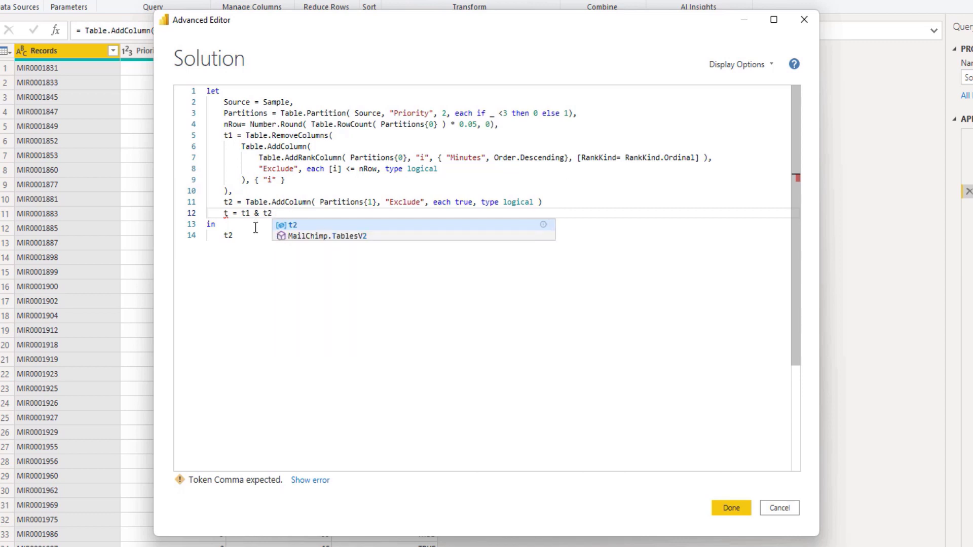
left_click(576, 201)
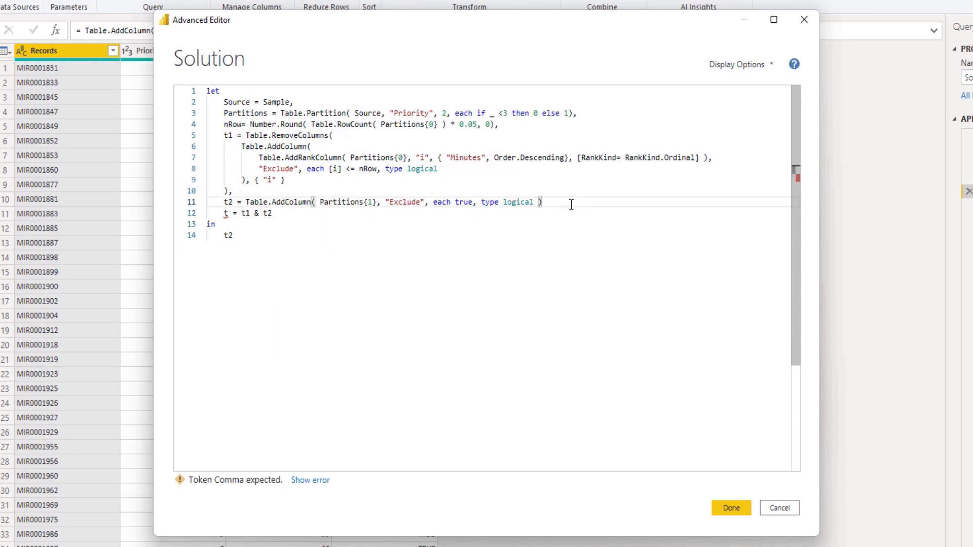
type(",")
left_click(268, 238)
key("BackSpace")
Step: Apply the code to preview all 78 recombined rows of the Solution query
left_click(727, 509)
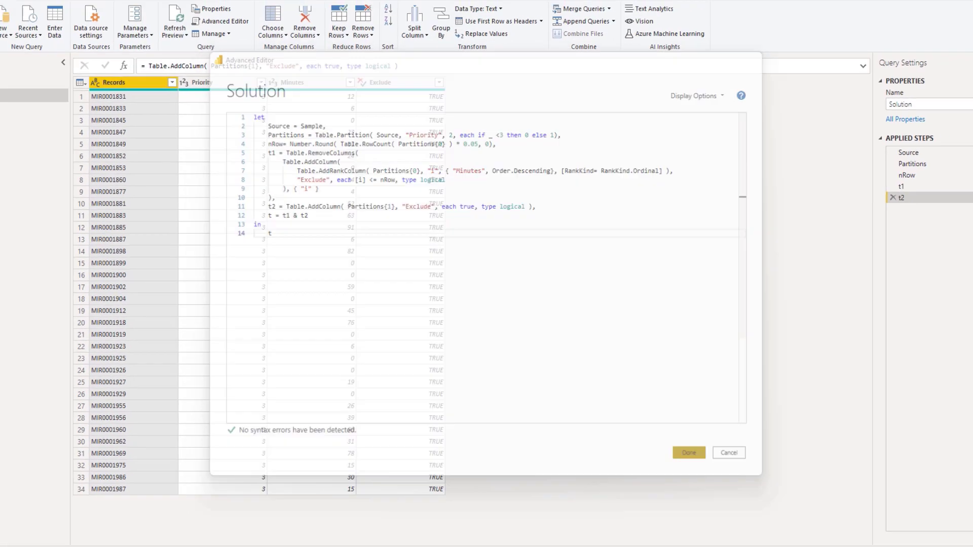